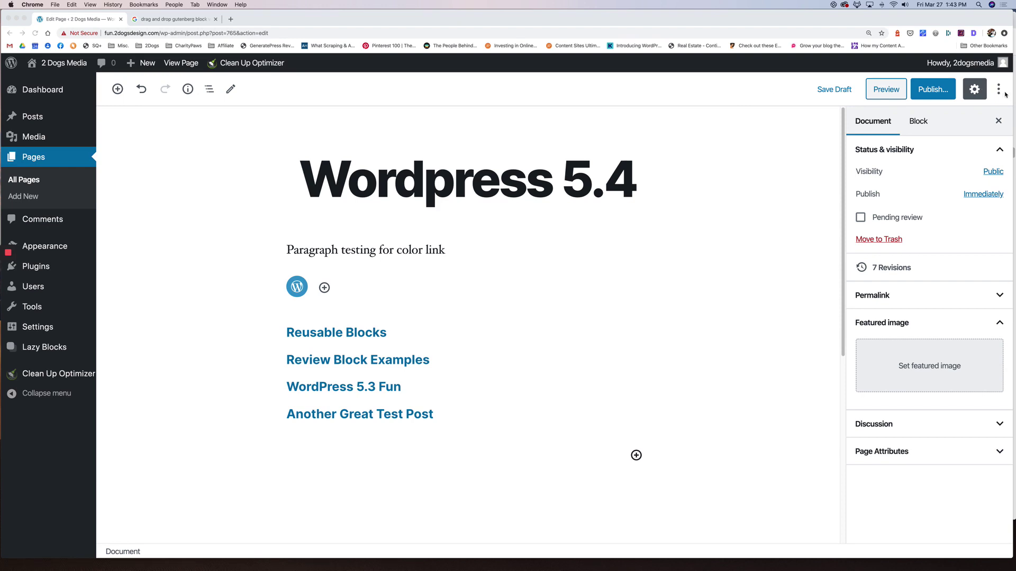
Open the Welcome Guide from the editor options, page through every page, and close it
left_click(1005, 93)
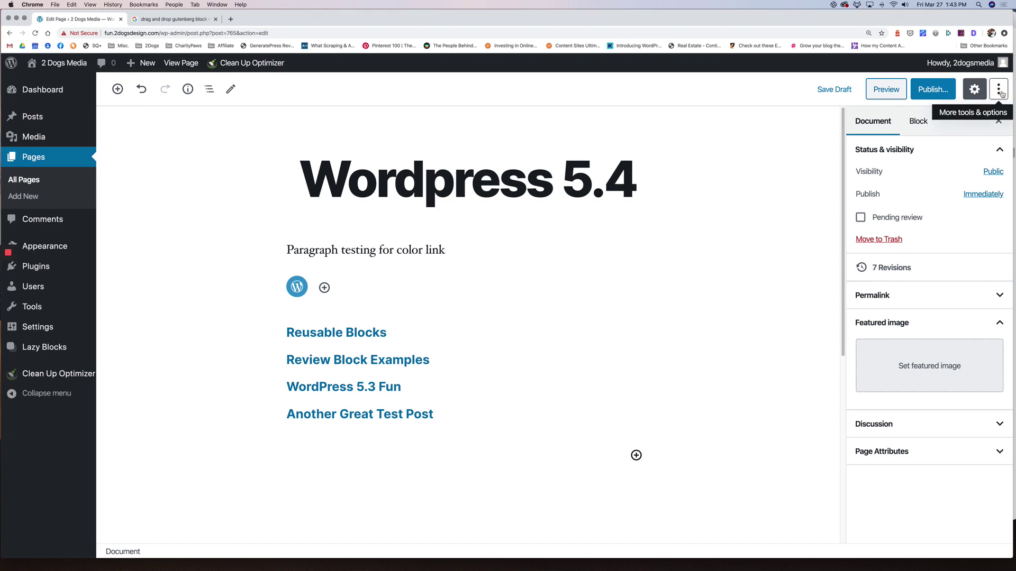
left_click(999, 92)
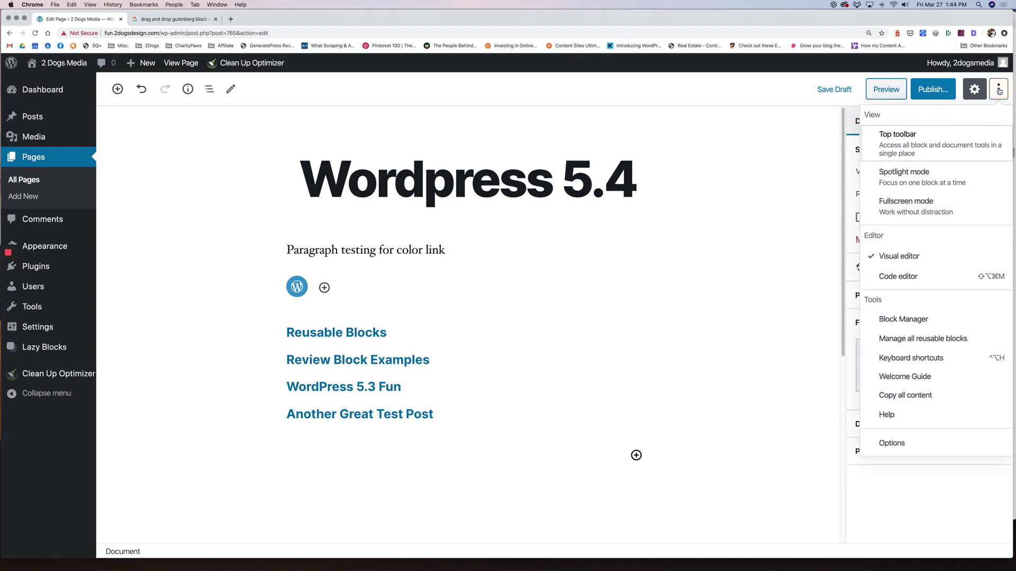
left_click(897, 377)
left_click(642, 404)
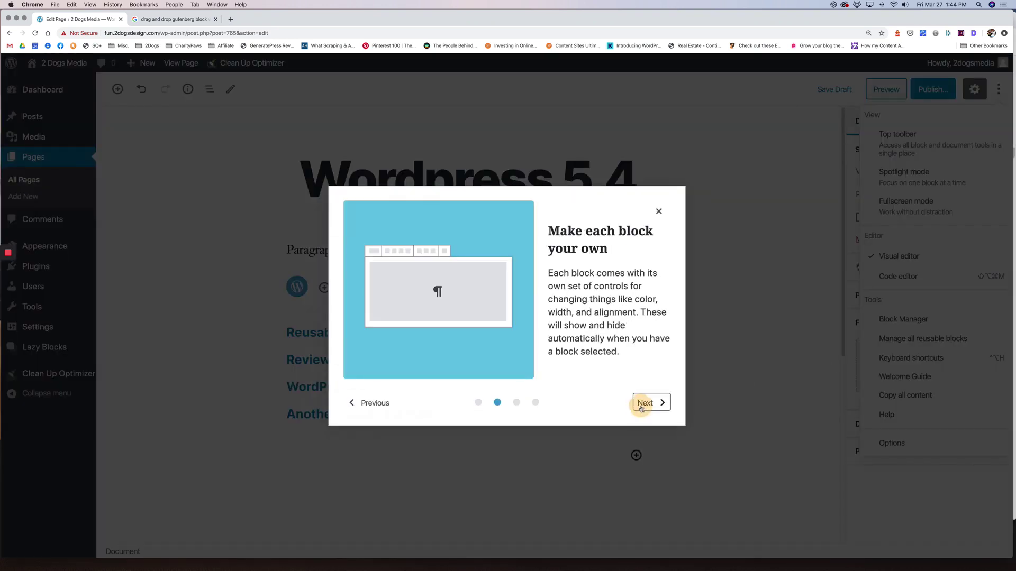
left_click(645, 405)
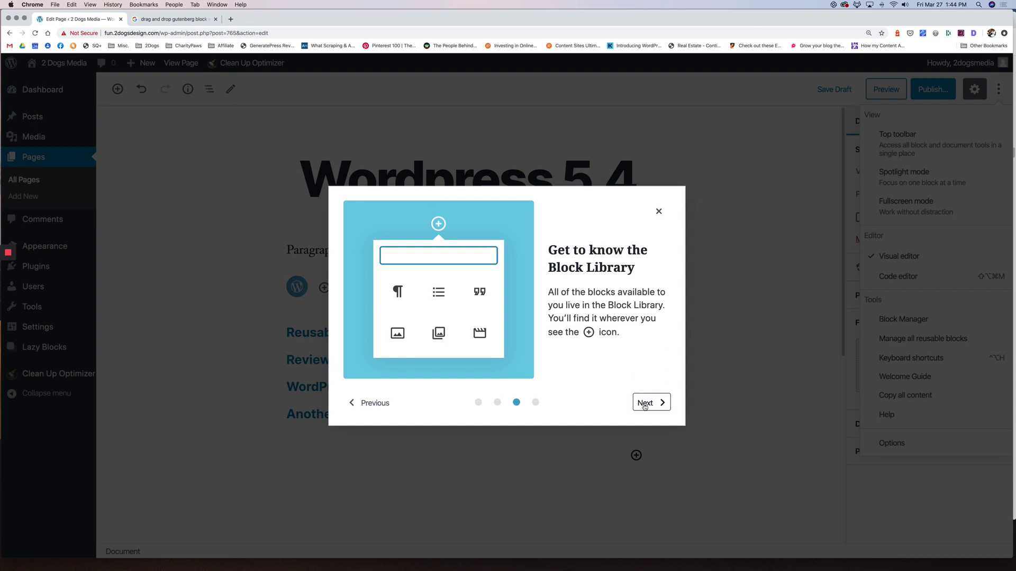
left_click(645, 405)
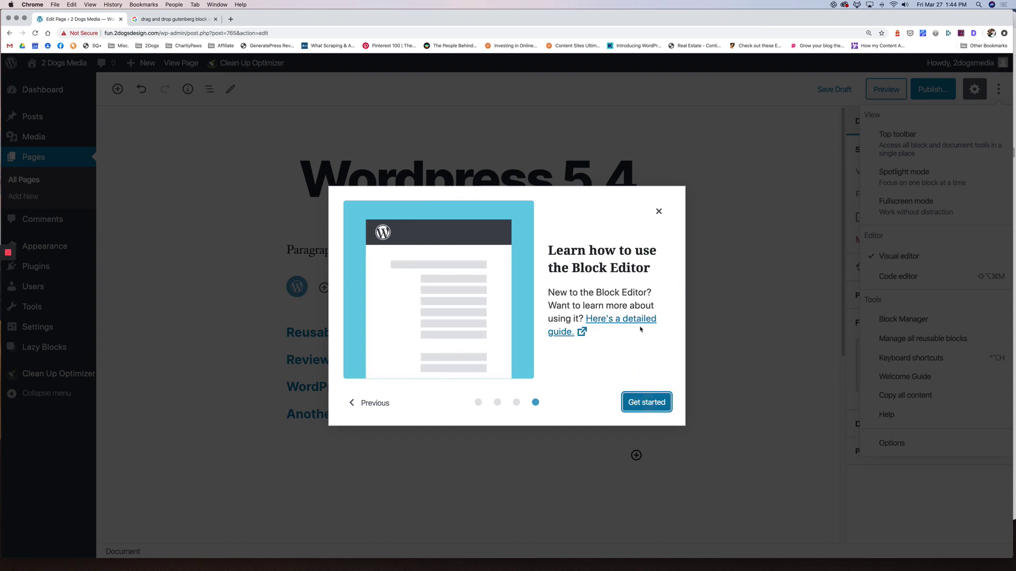
left_click(659, 212)
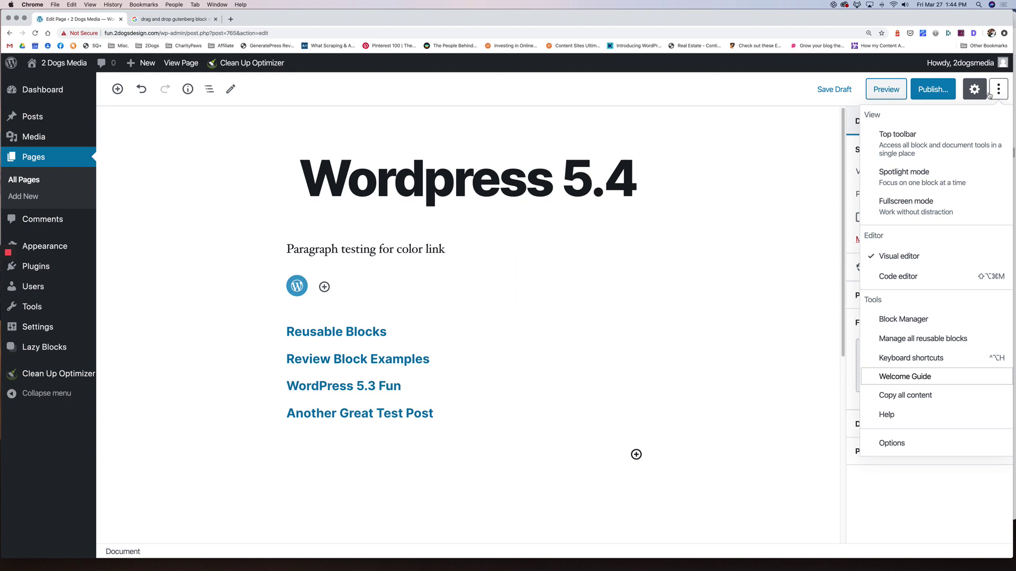
left_click(906, 206)
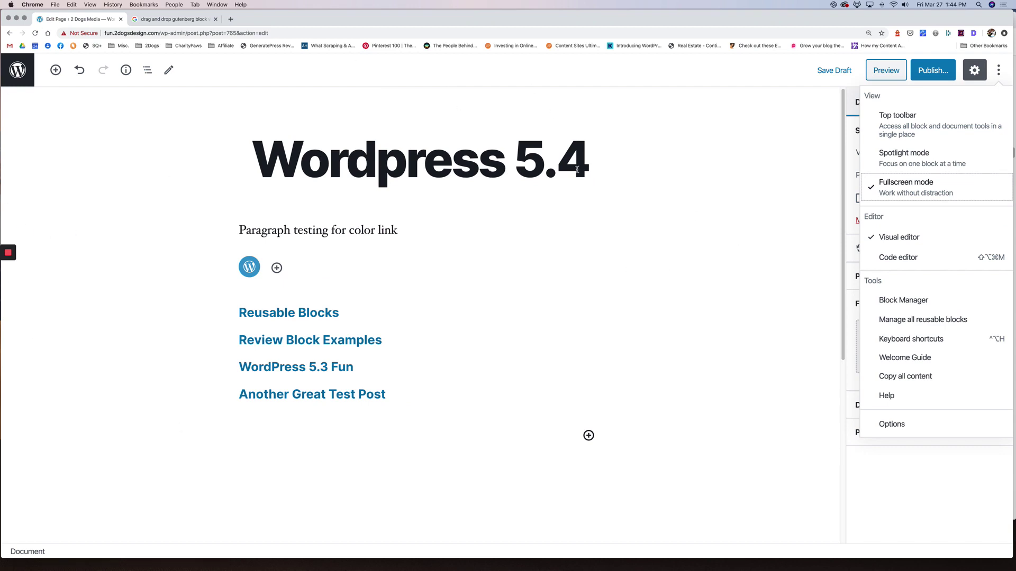
left_click(925, 189)
left_click(922, 207)
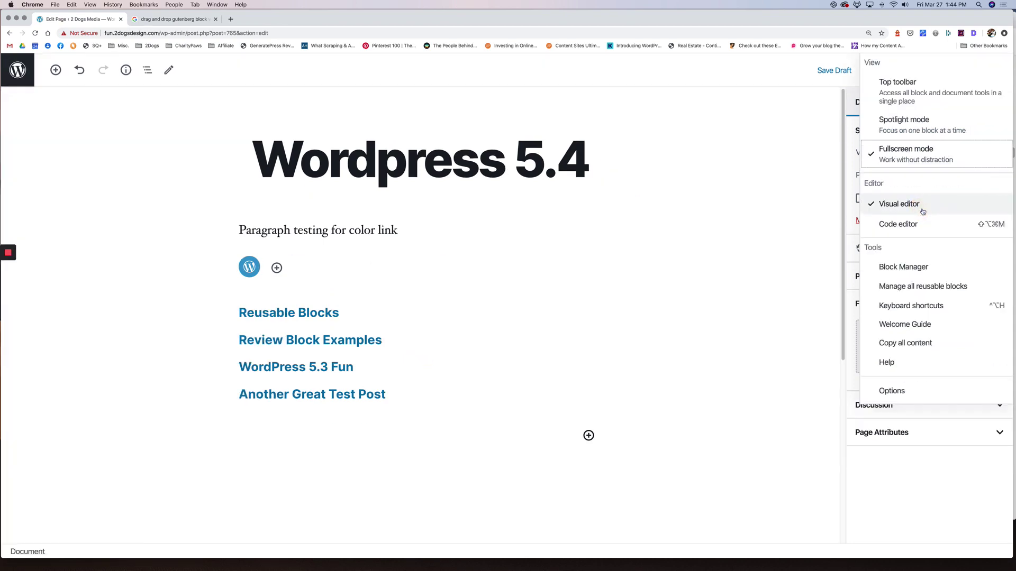
left_click(897, 188)
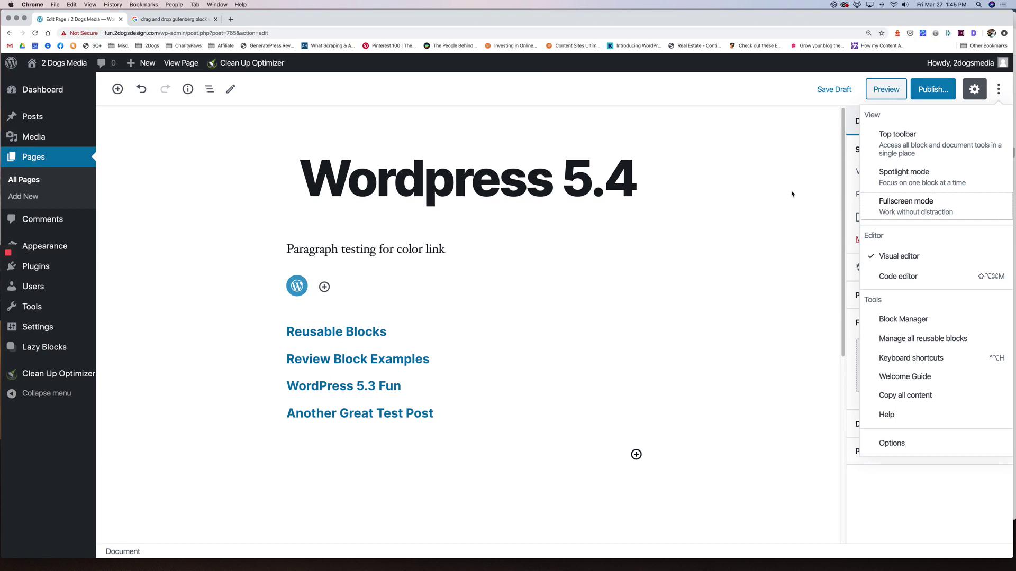
left_click(922, 207)
left_click(920, 187)
Colour the words 'testing for color' with the custom magenta #a30098
left_click(424, 250)
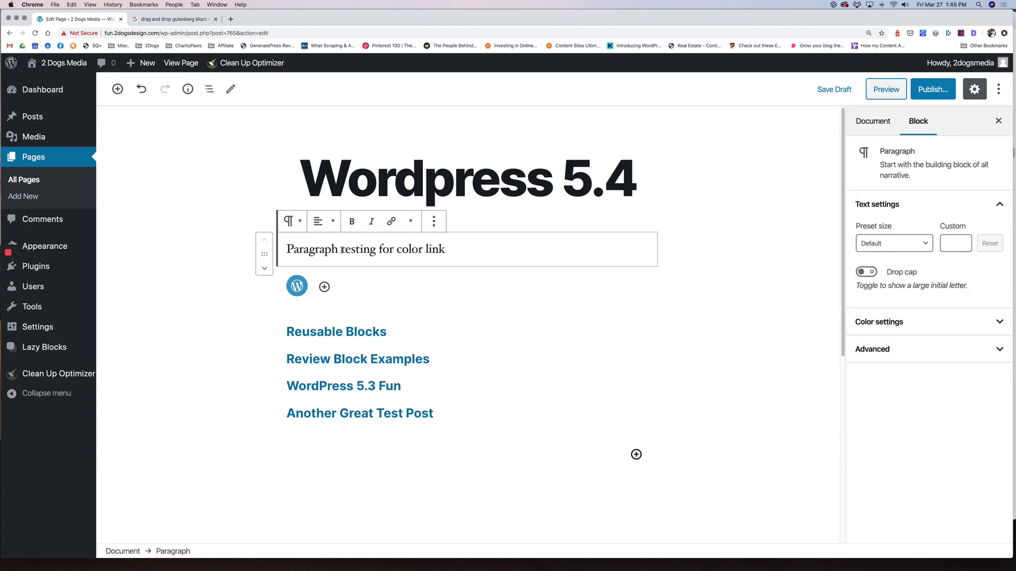
left_click_drag(342, 249, 423, 249)
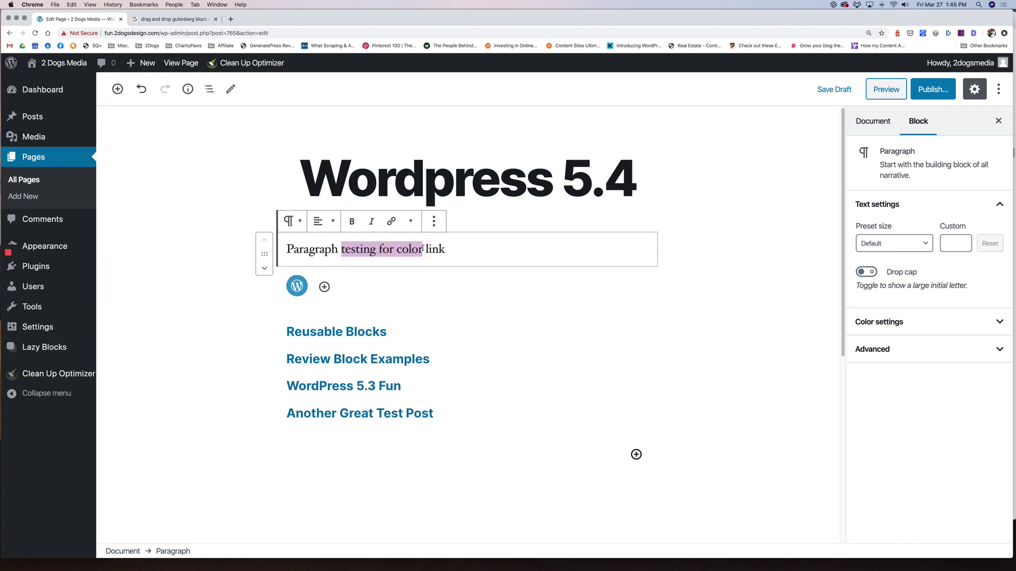
left_click(411, 222)
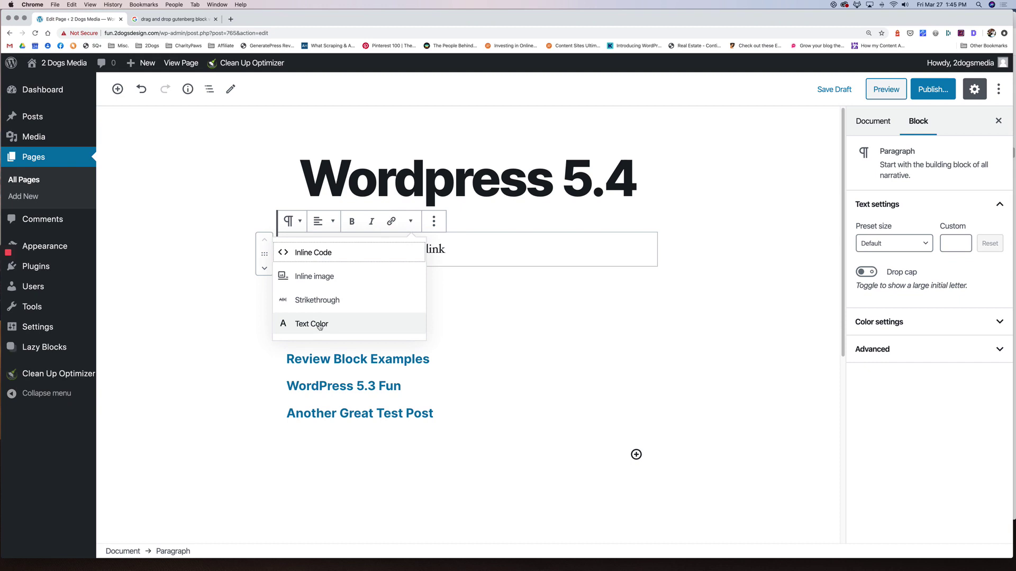
left_click(320, 324)
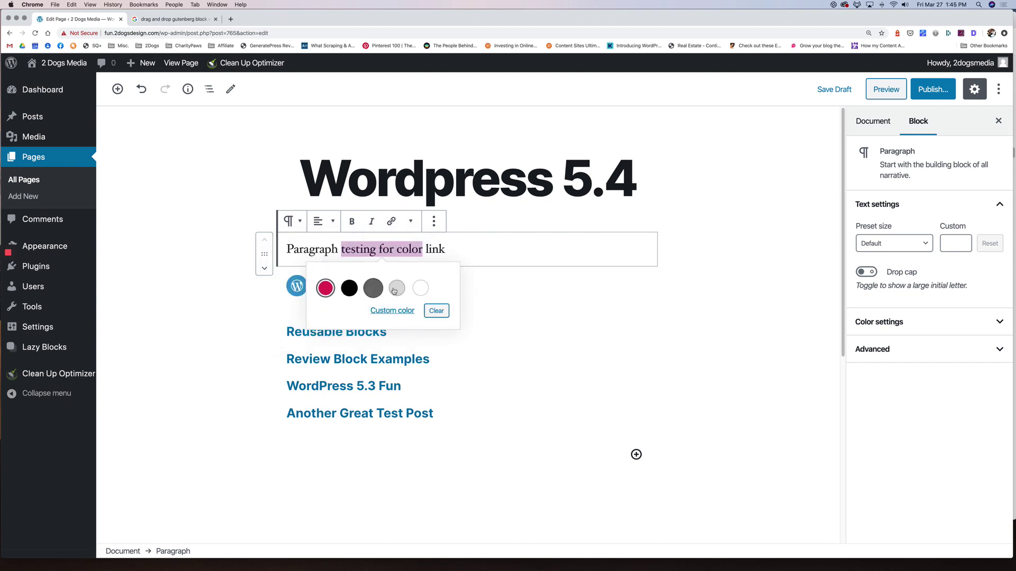
left_click(396, 311)
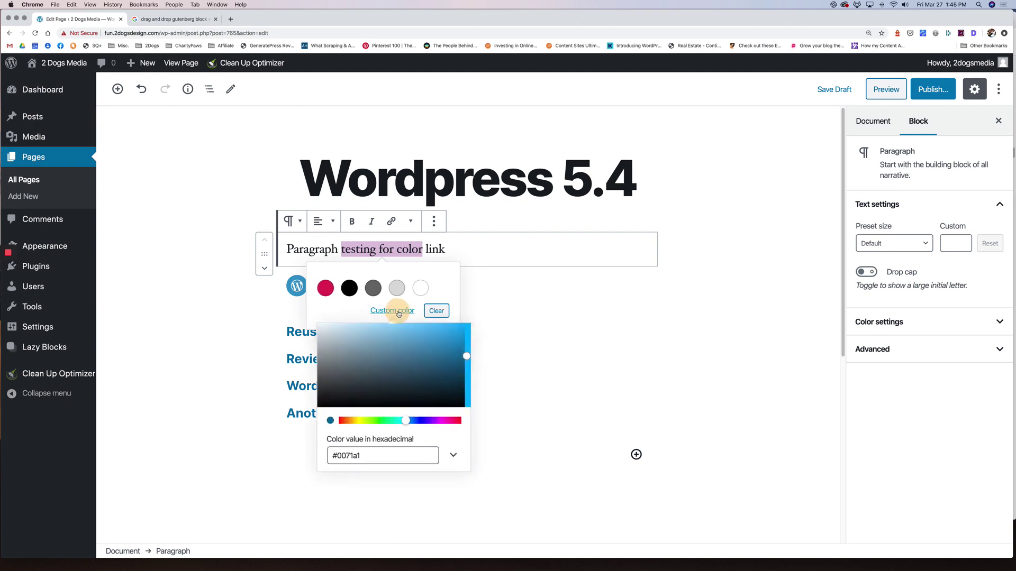
left_click(439, 423)
left_click(474, 250)
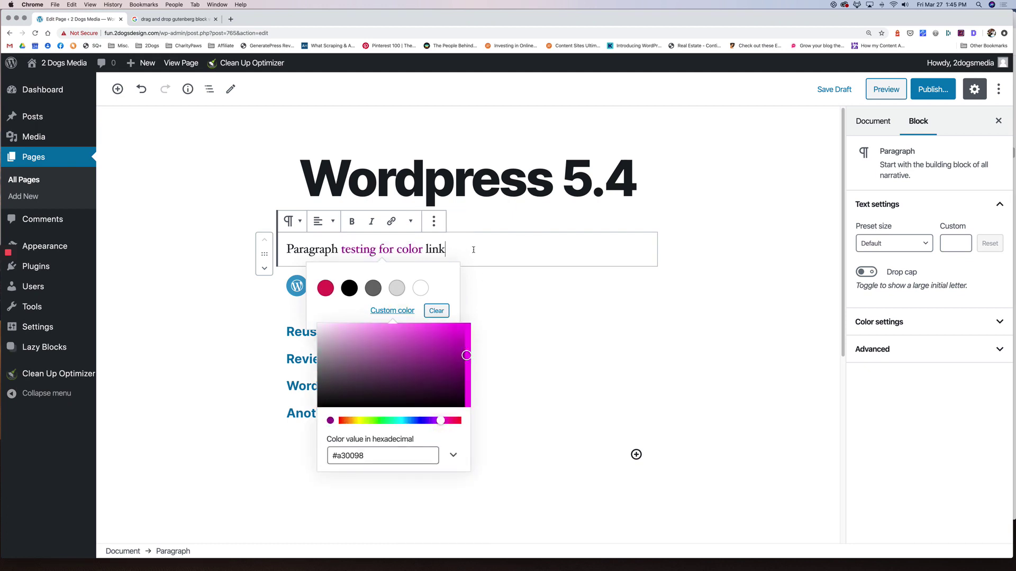
left_click(474, 249)
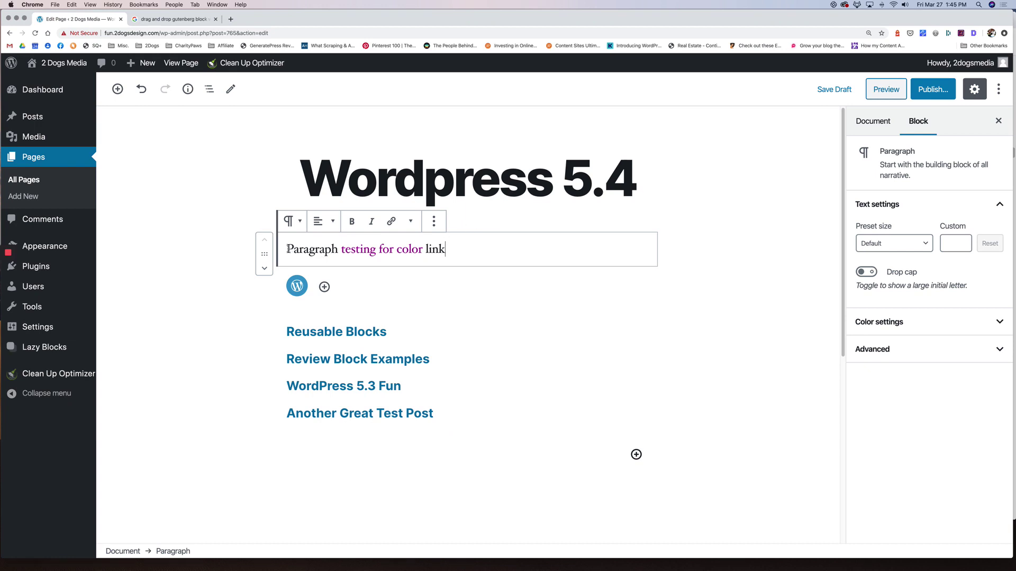
Colour the word 'Paragraph' with the red accent text colour
left_click_drag(287, 248, 338, 249)
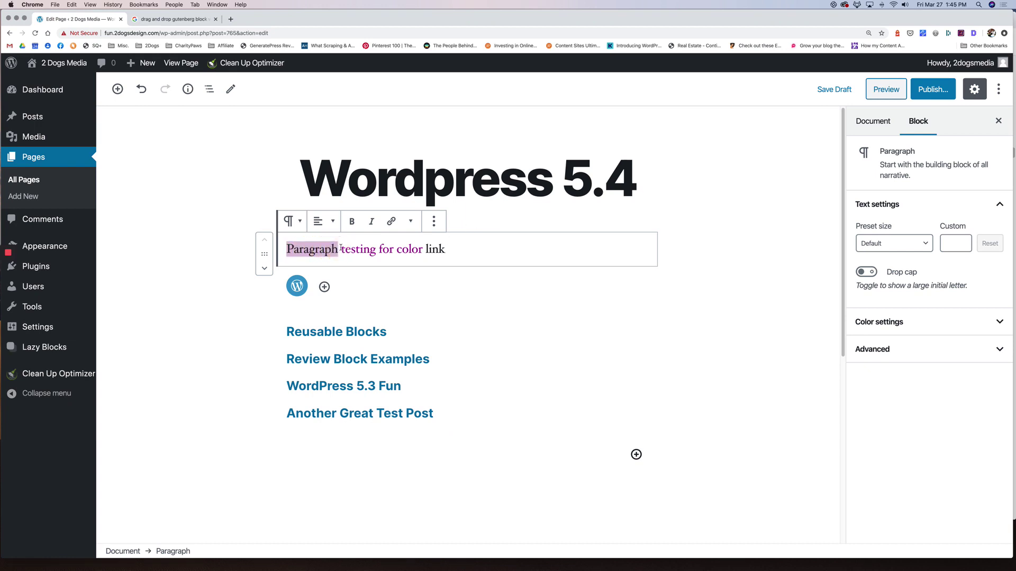
left_click(409, 223)
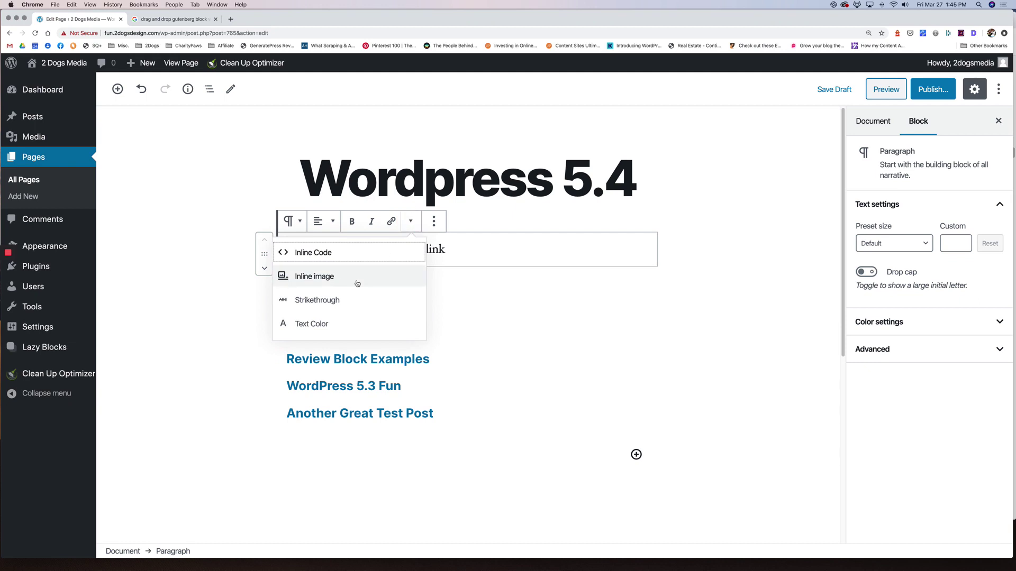
left_click(309, 324)
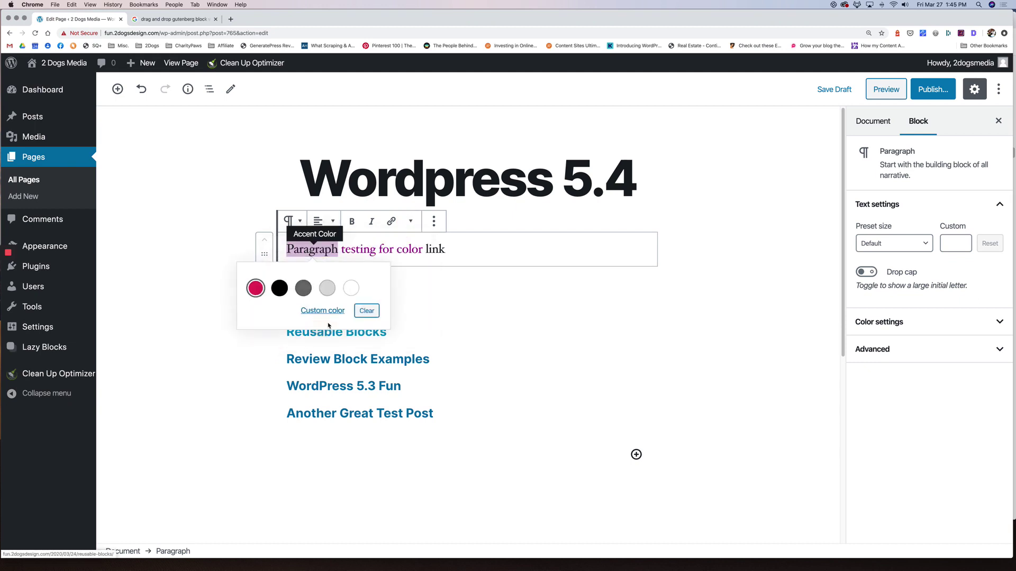
left_click(255, 288)
left_click(491, 251)
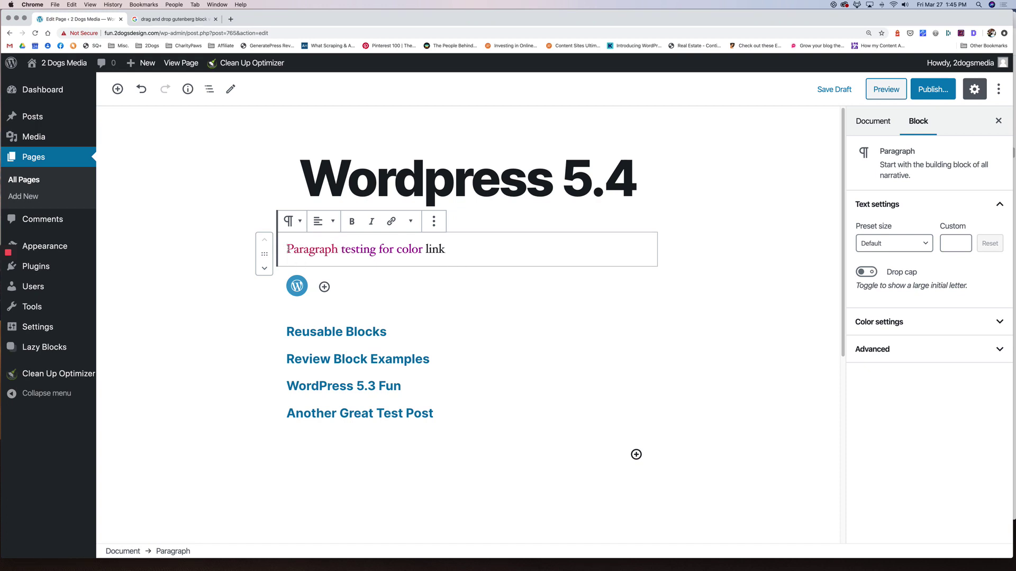
Recolour 'testing for color' with the light grey swatch, leaving 'link' black
left_click_drag(287, 248, 339, 249)
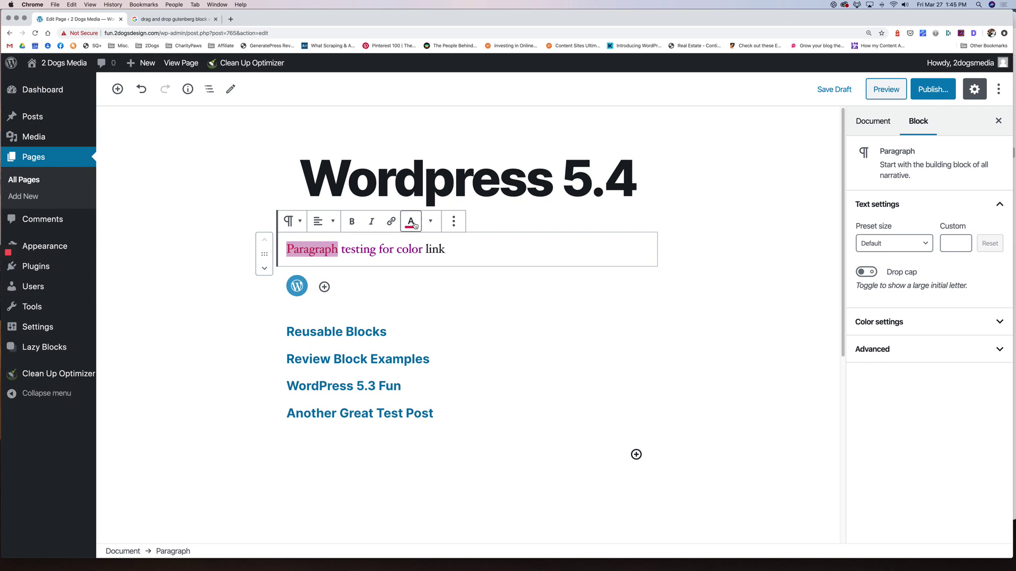
left_click_drag(426, 249, 446, 249)
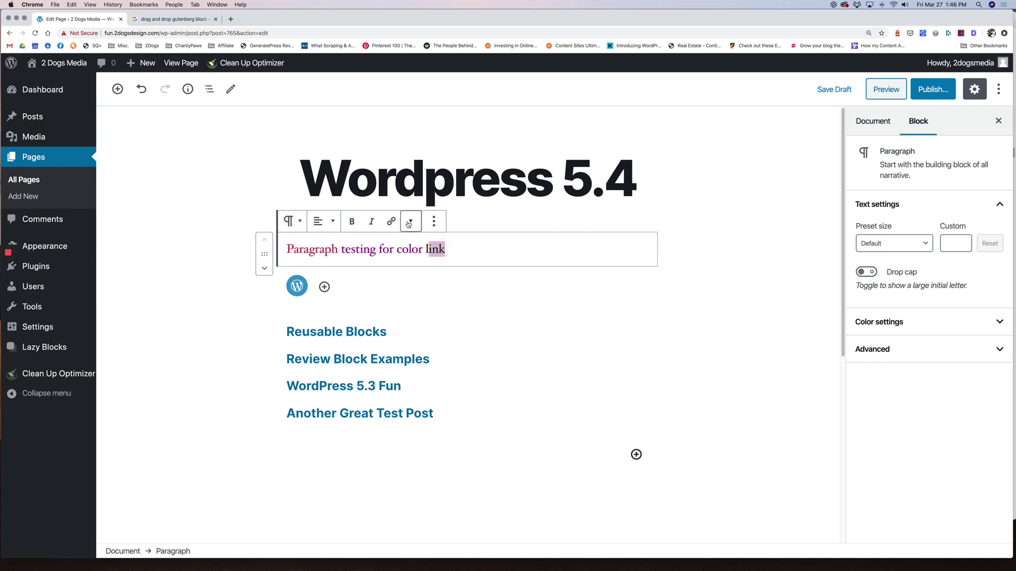
left_click_drag(340, 250, 423, 250)
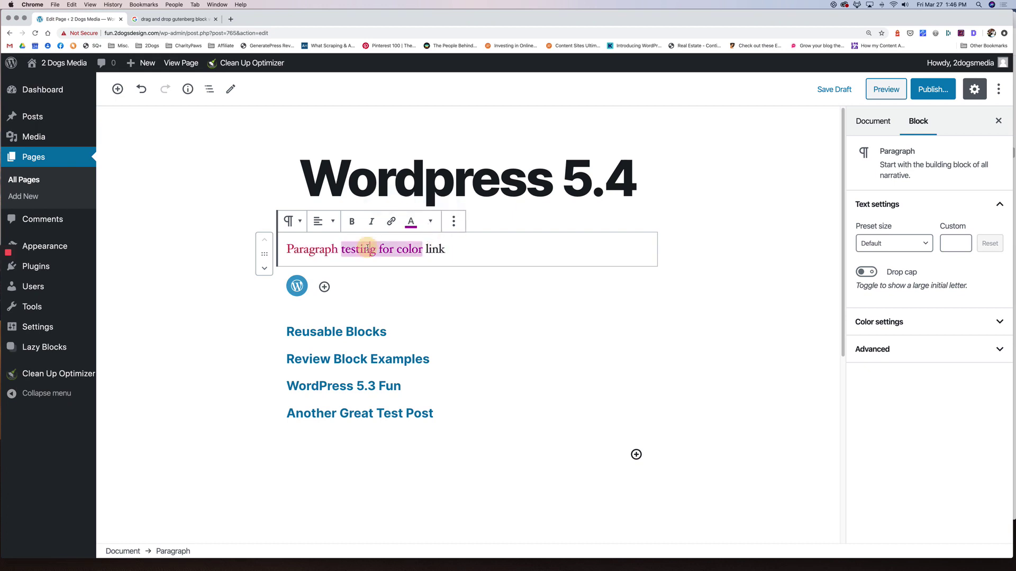
left_click(416, 223)
left_click(384, 288)
left_click(466, 252)
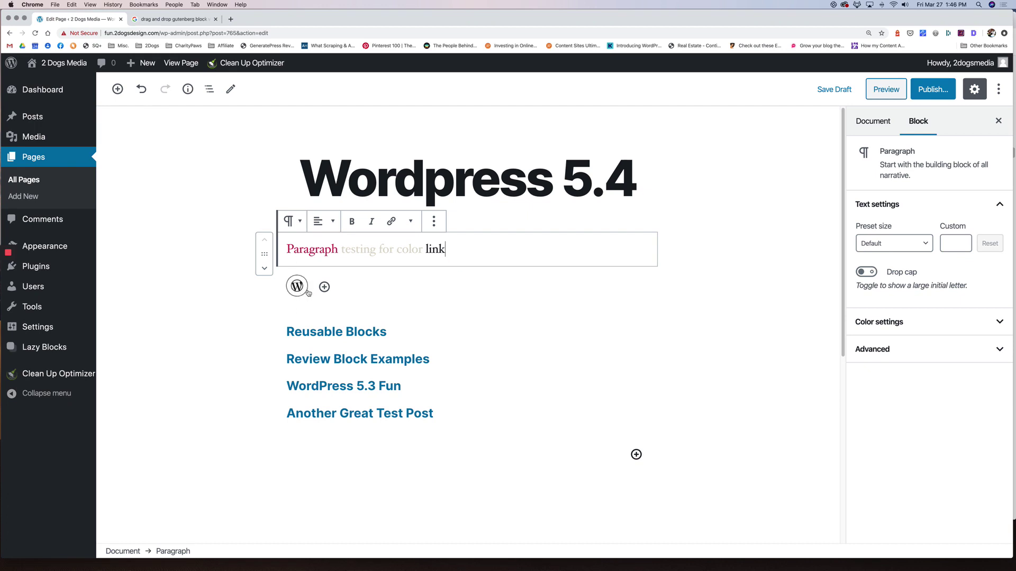
Add a Pinterest icon to the Social Icons row, after YouTube
left_click(394, 290)
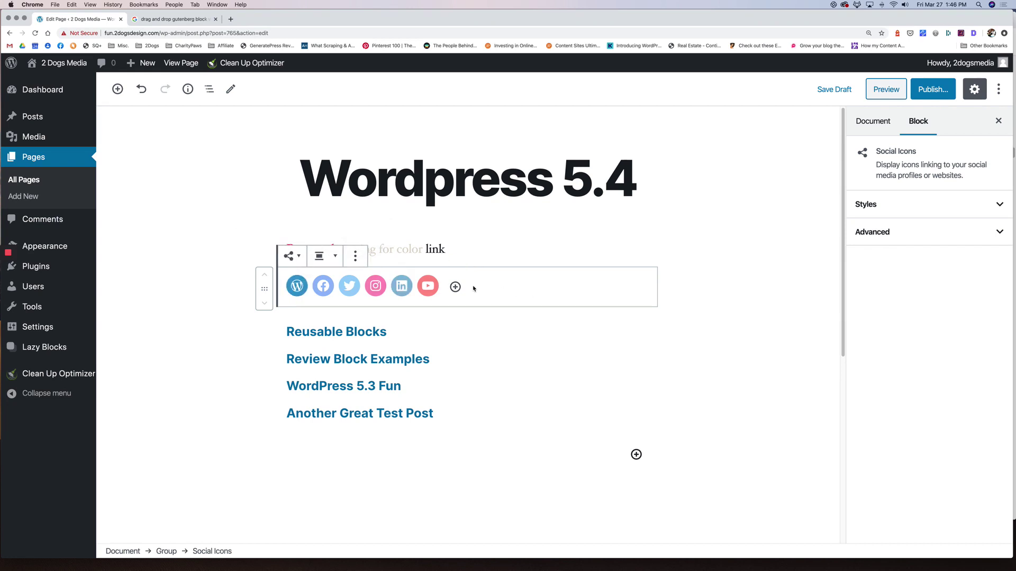
left_click(454, 287)
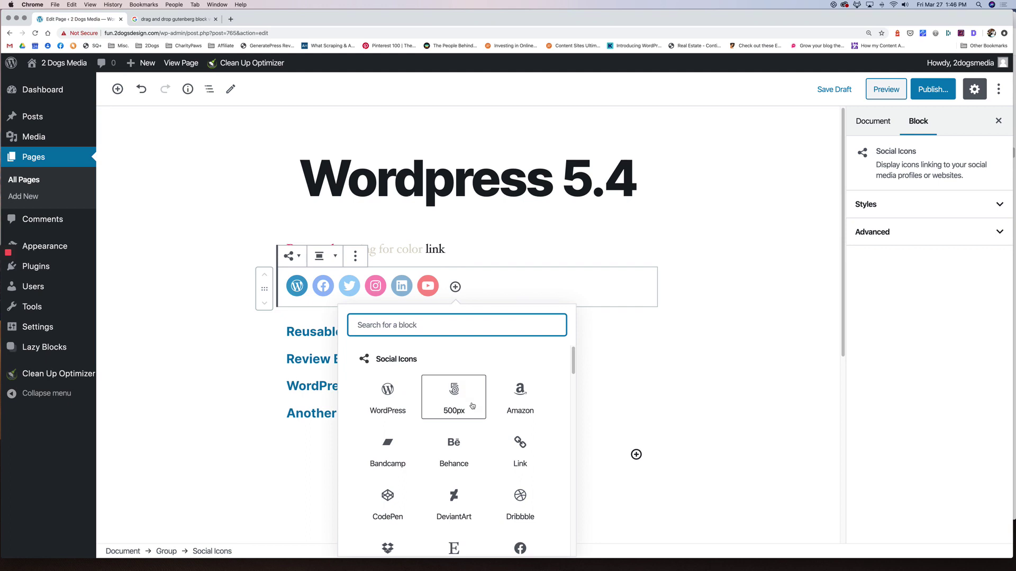
scroll(473, 406, "down", 10)
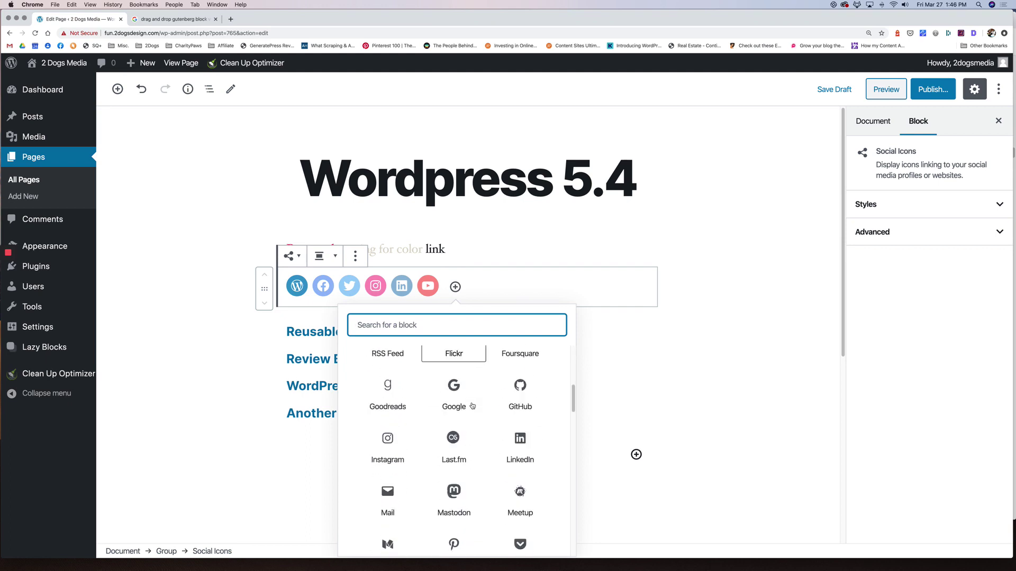
scroll(472, 405, "up", 8)
scroll(473, 406, "down", 8)
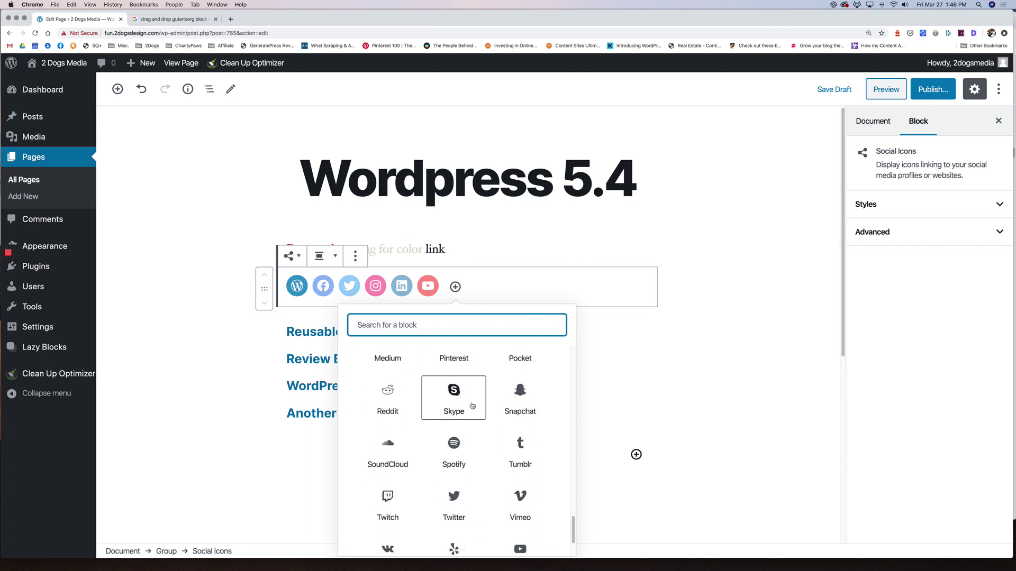
left_click(455, 362)
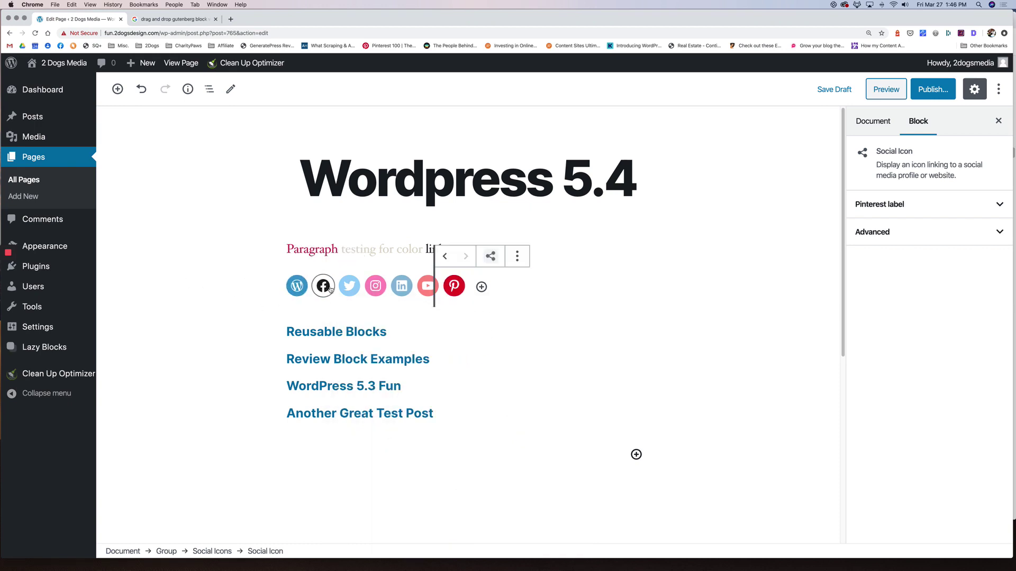
Remove the LinkedIn icon from the social icons row via More options
left_click(297, 286)
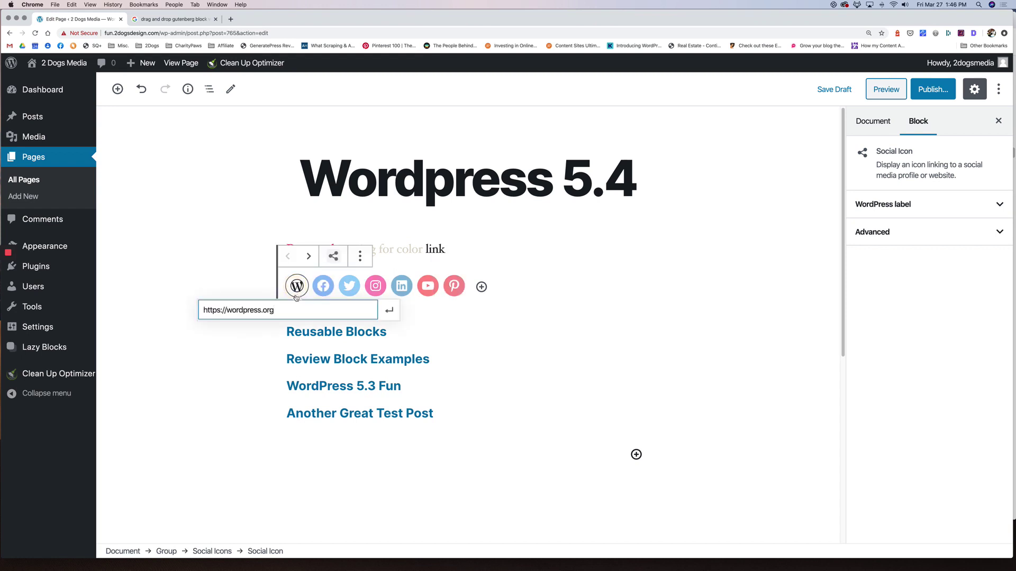
left_click_drag(272, 310, 191, 313)
key("Escape")
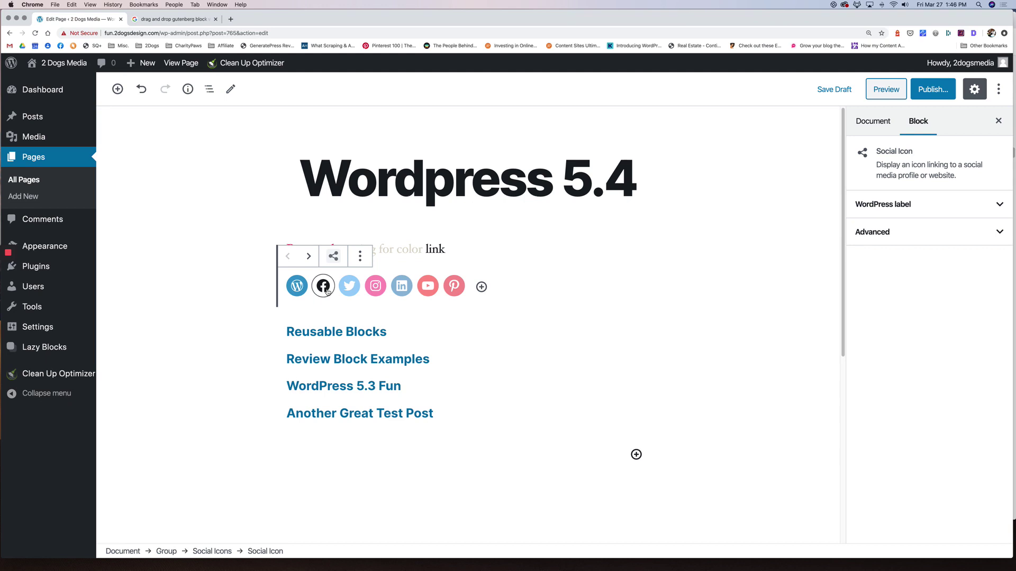
left_click(454, 285)
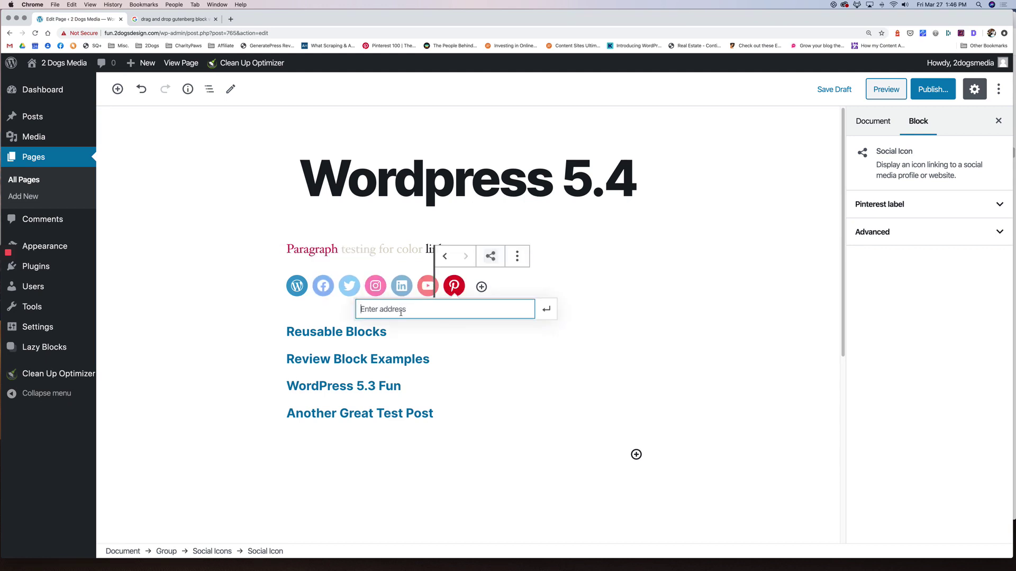
left_click(401, 286)
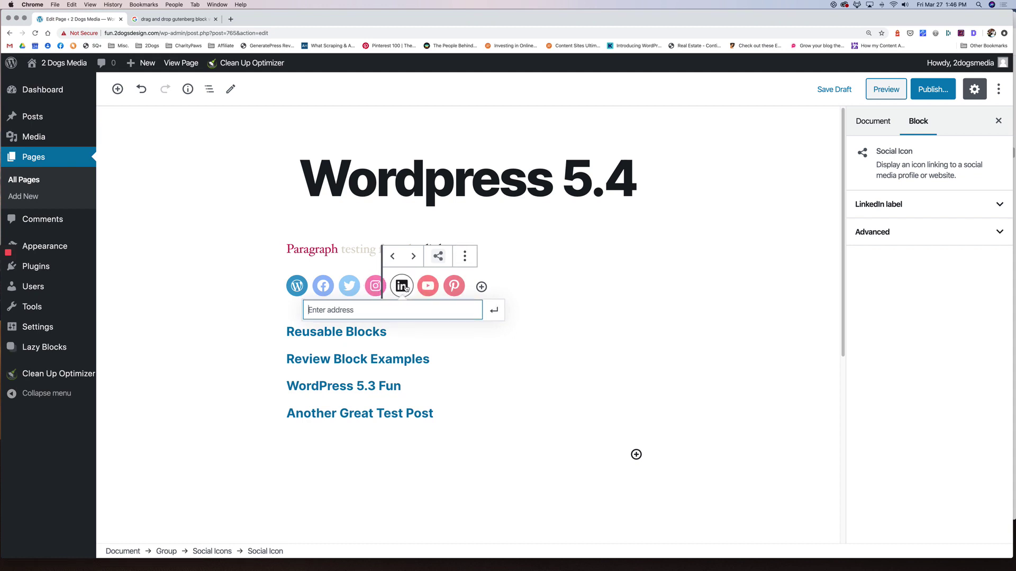
left_click(465, 262)
left_click(480, 338)
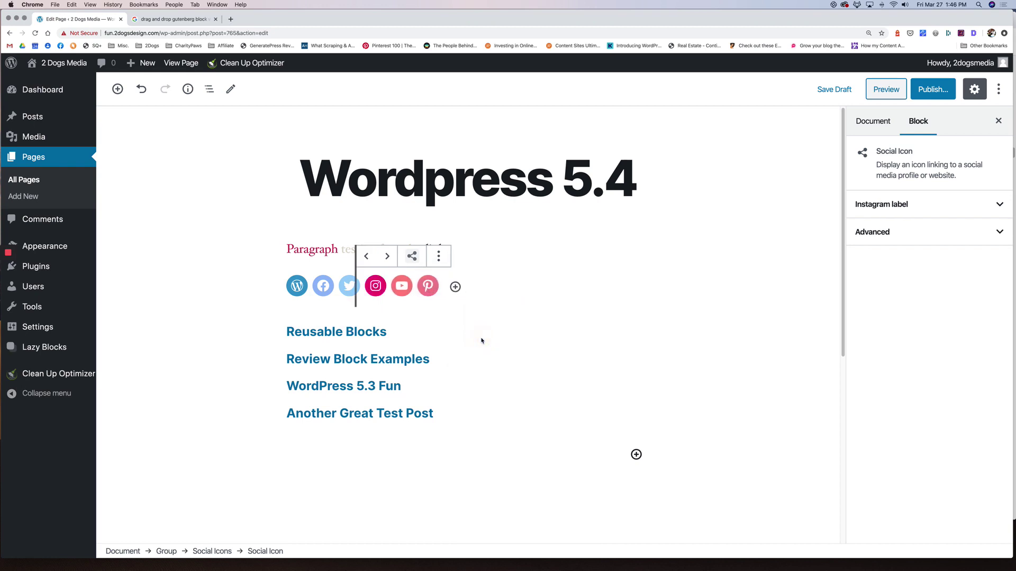
Move the Twitter icon two places right so it sits between YouTube and Pinterest
left_click(349, 289)
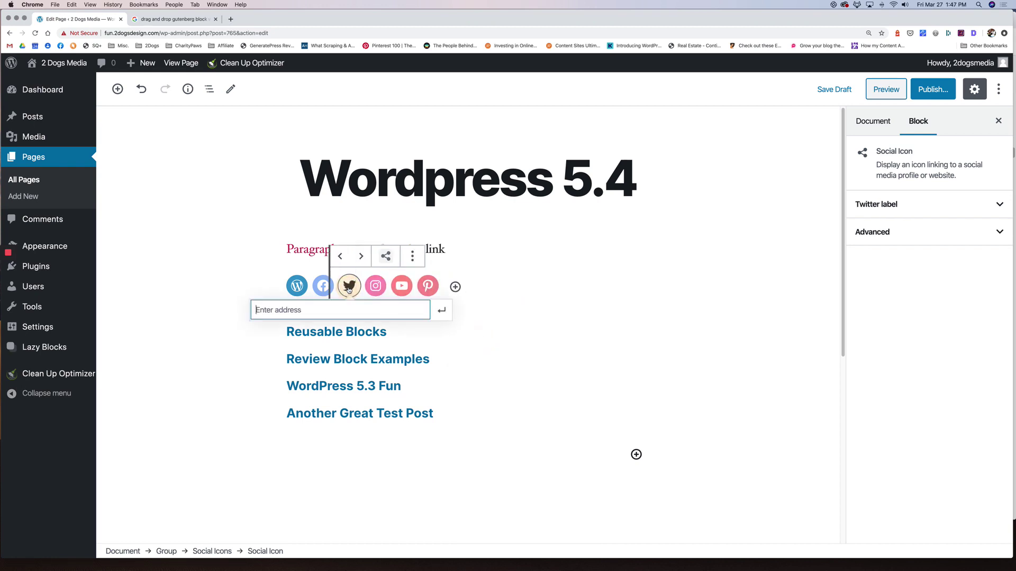
left_click(365, 260)
left_click(388, 260)
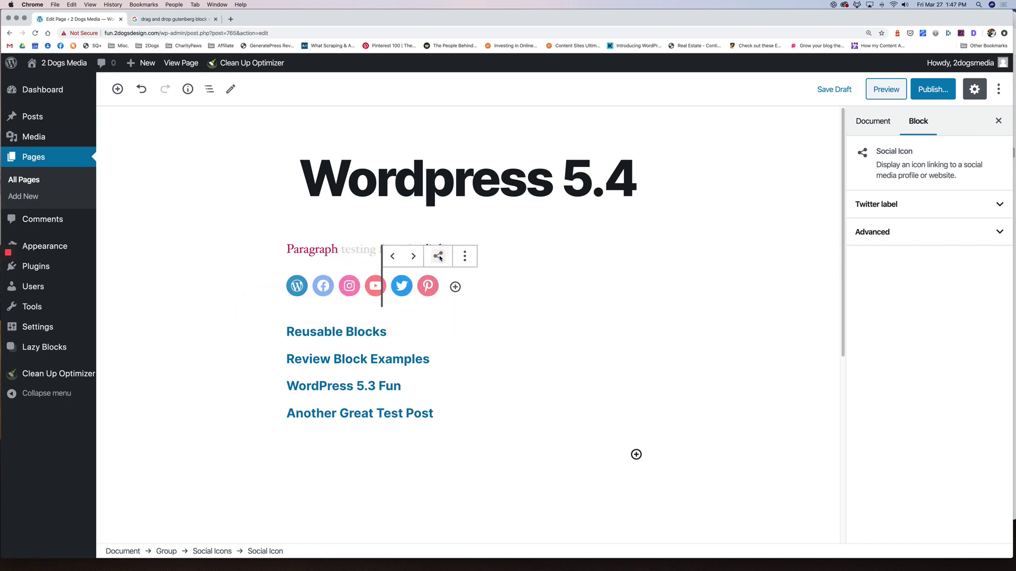
left_click(427, 288)
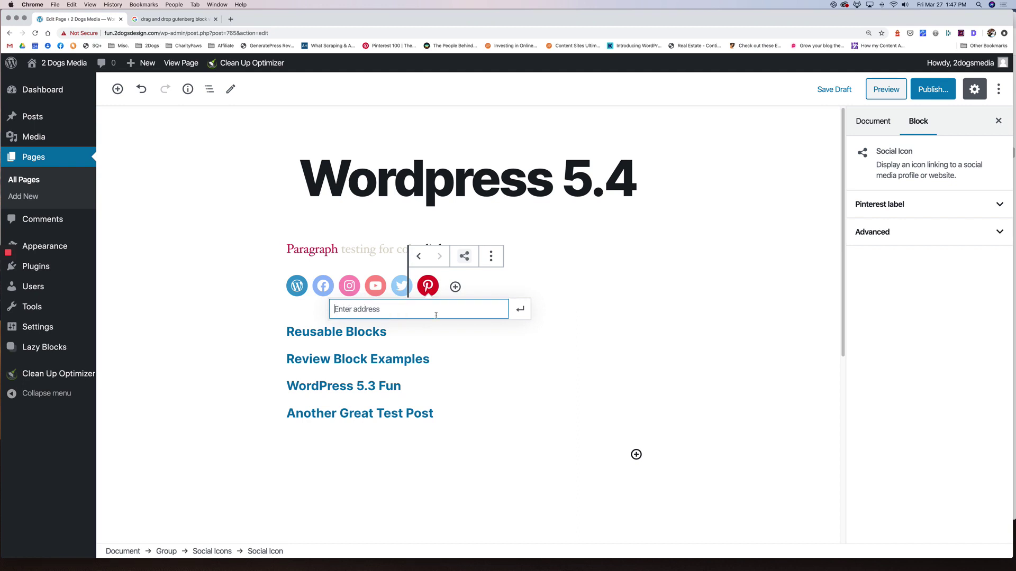
left_click(562, 279)
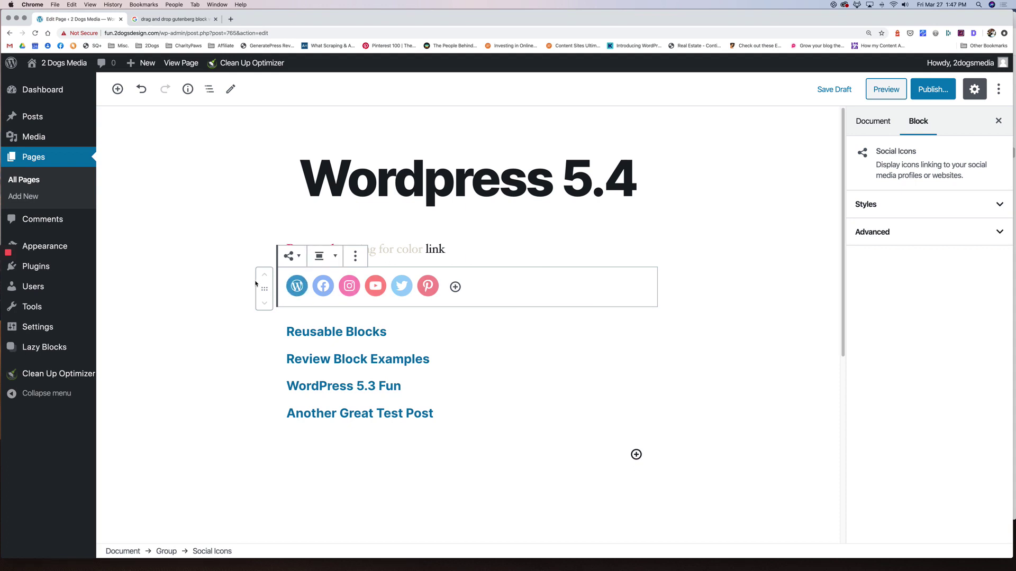
Try the Logos Only style, then give the social icons the Pill Shape style
left_click(942, 206)
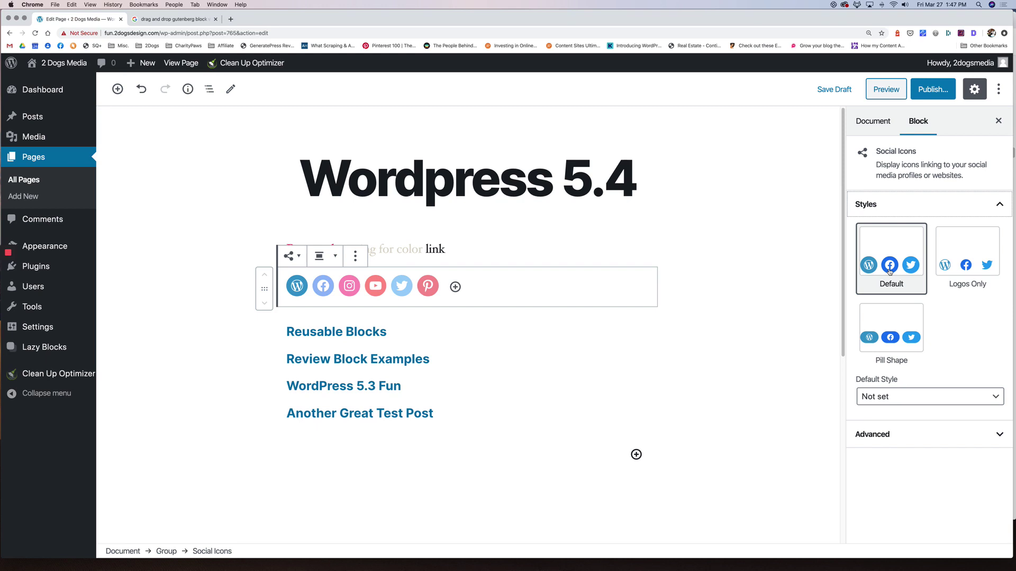
left_click(978, 252)
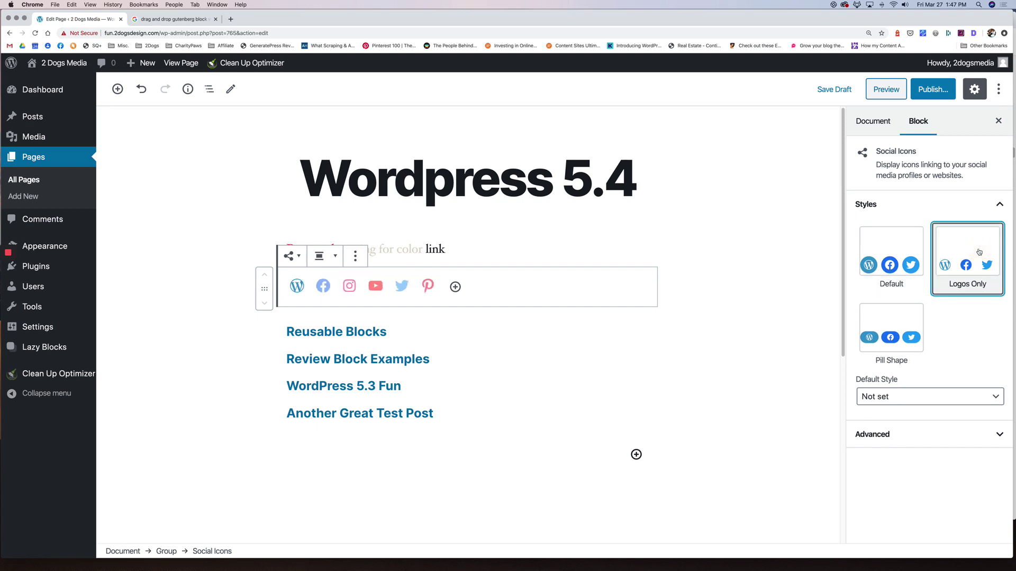
left_click(912, 319)
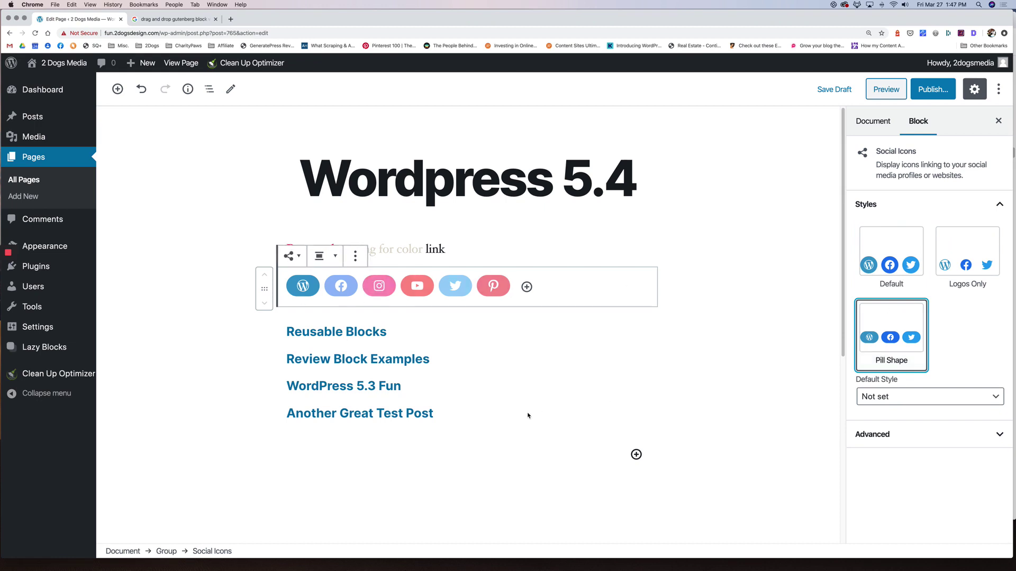
left_click(518, 379)
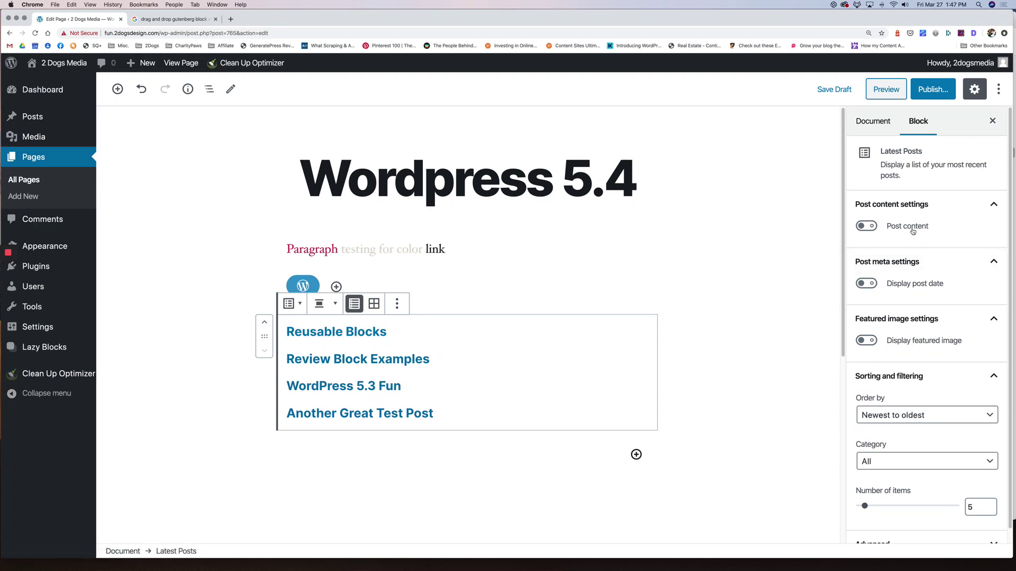
Enable featured images, post excerpts of about 14 words, and post dates in Latest Posts
left_click(871, 343)
scroll(816, 347, "down", 3)
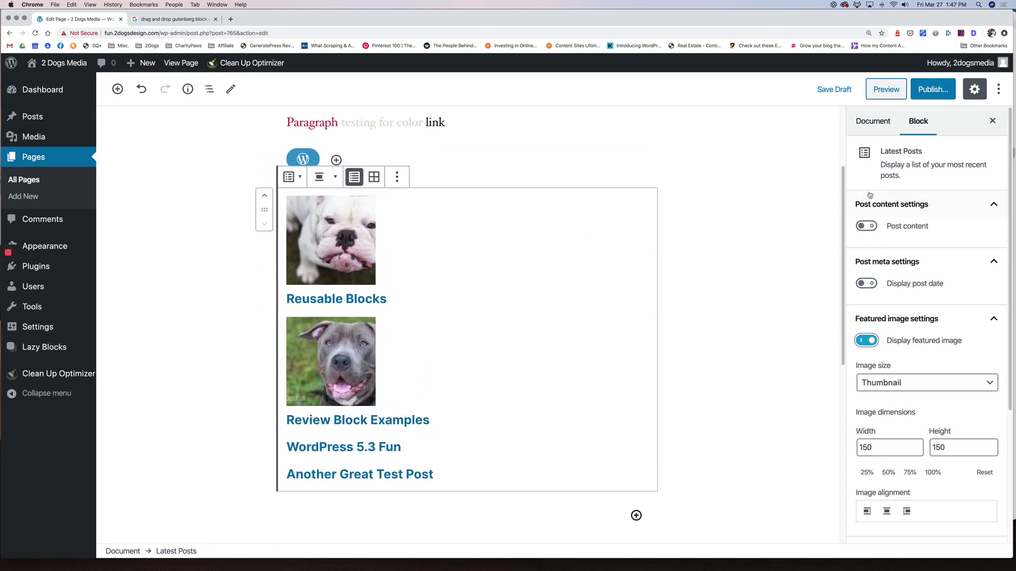
left_click(872, 228)
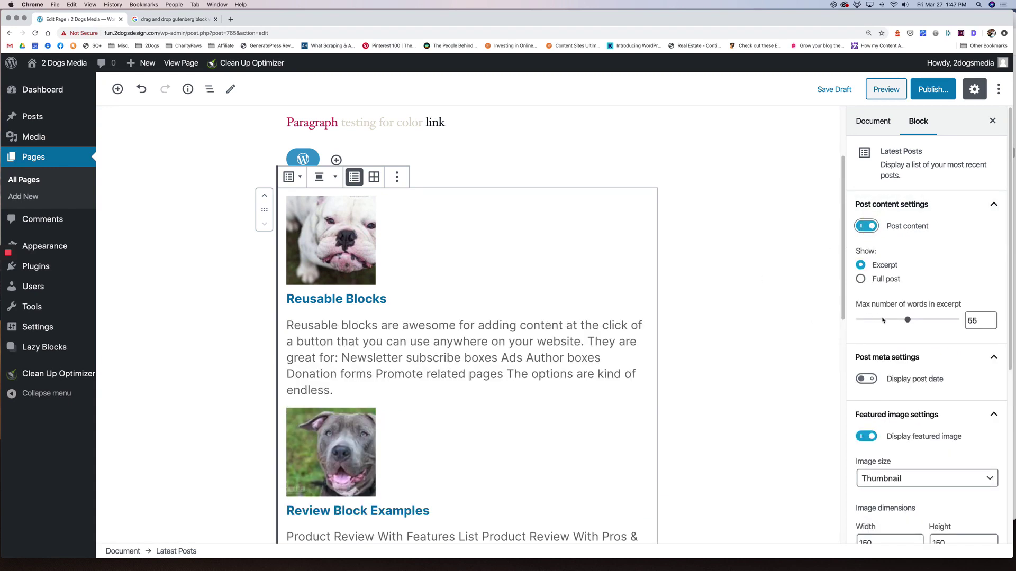
left_click_drag(907, 320, 865, 322)
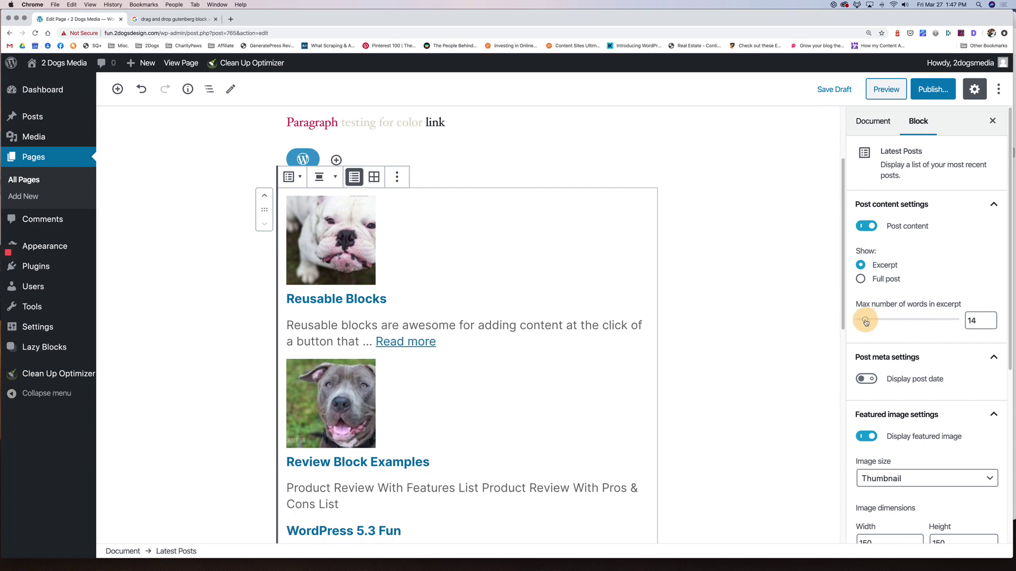
left_click(861, 280)
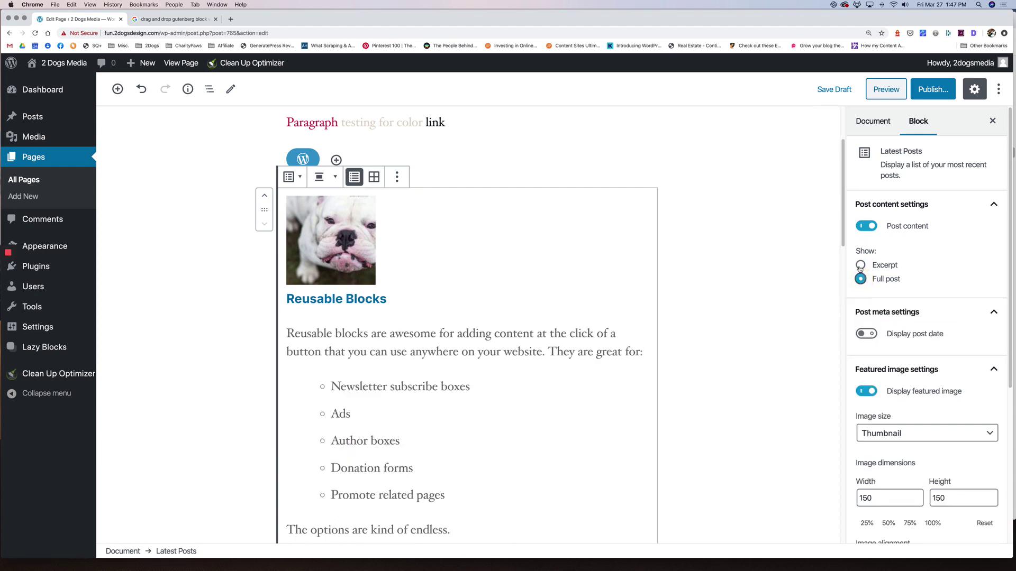
left_click(861, 267)
left_click(867, 380)
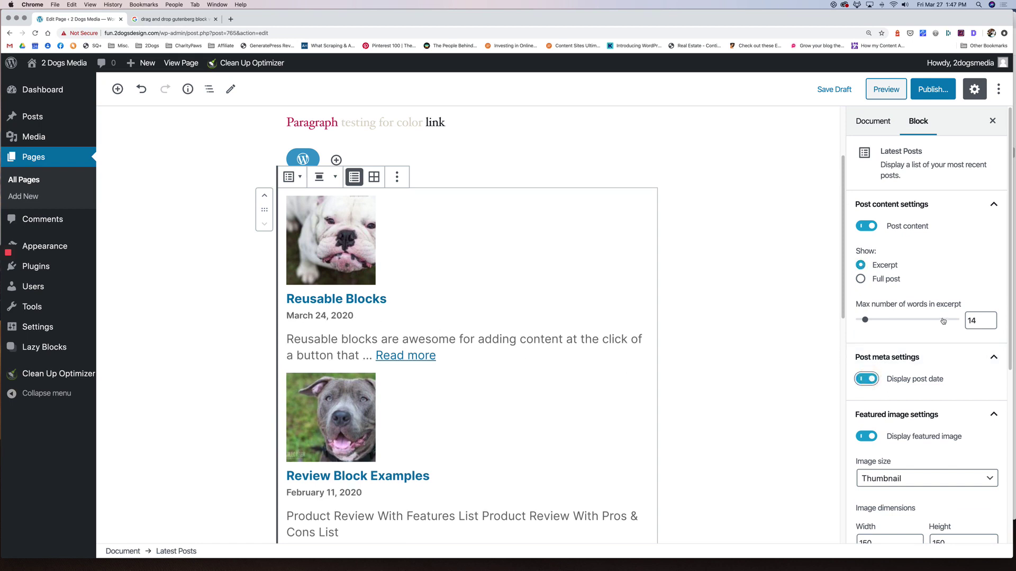
Try the Large featured image size, then set the post images back to Thumbnail
scroll(943, 323, "down", 5)
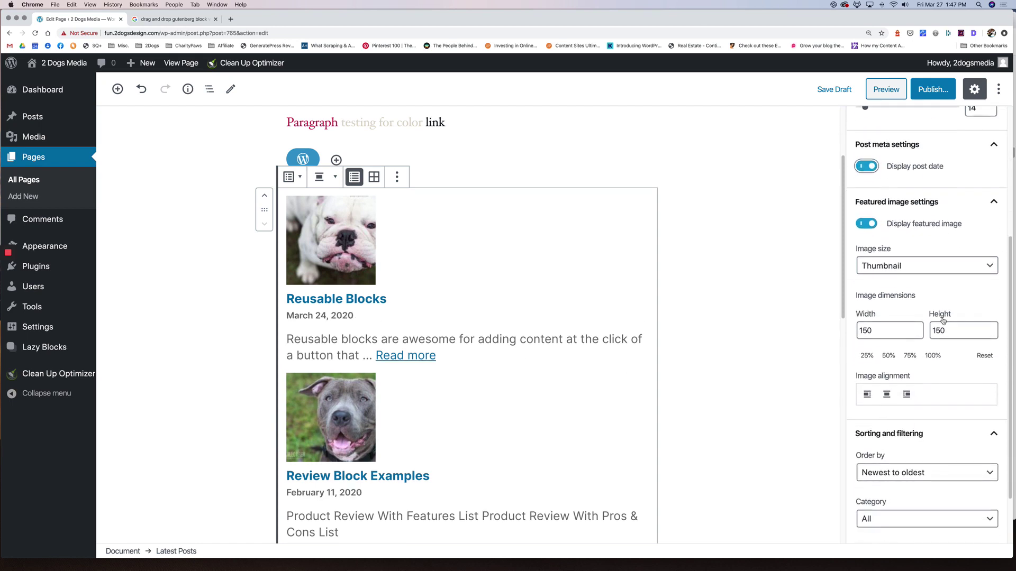
left_click(916, 262)
left_click(881, 286)
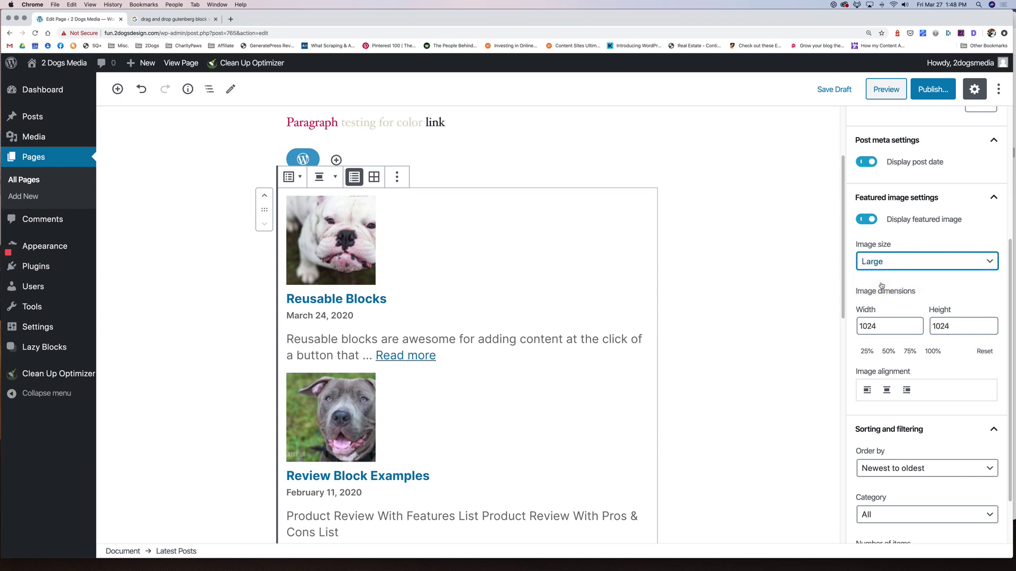
scroll(606, 324, "down", 5)
scroll(606, 325, "down", 10)
scroll(607, 327, "up", 15)
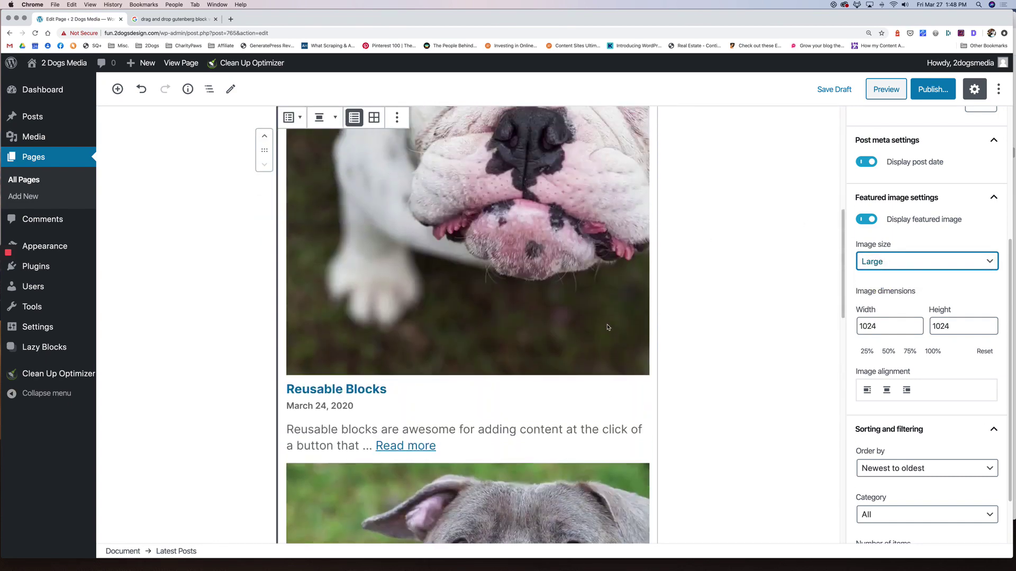
left_click(876, 264)
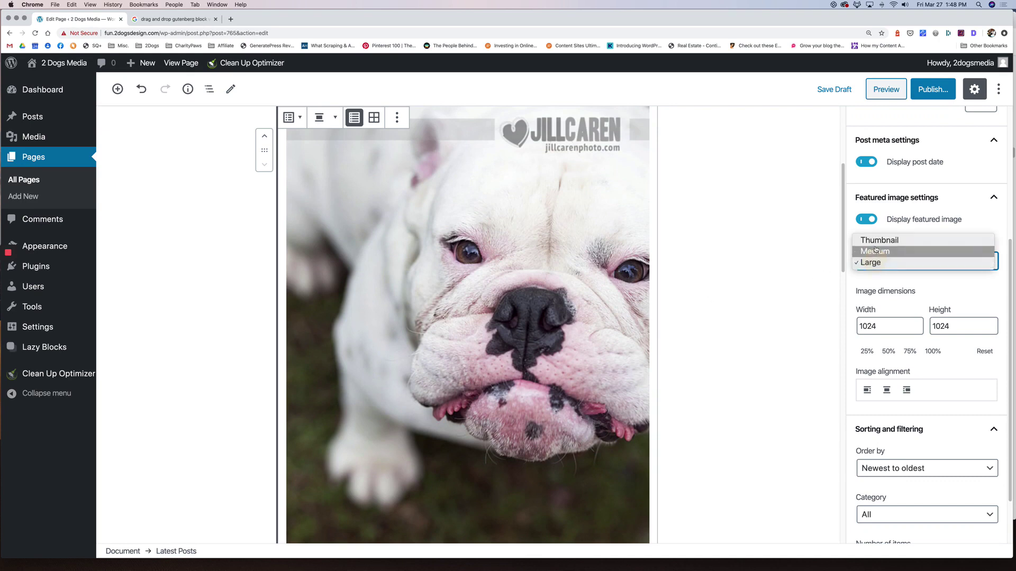
left_click(876, 243)
scroll(916, 406, "down", 3)
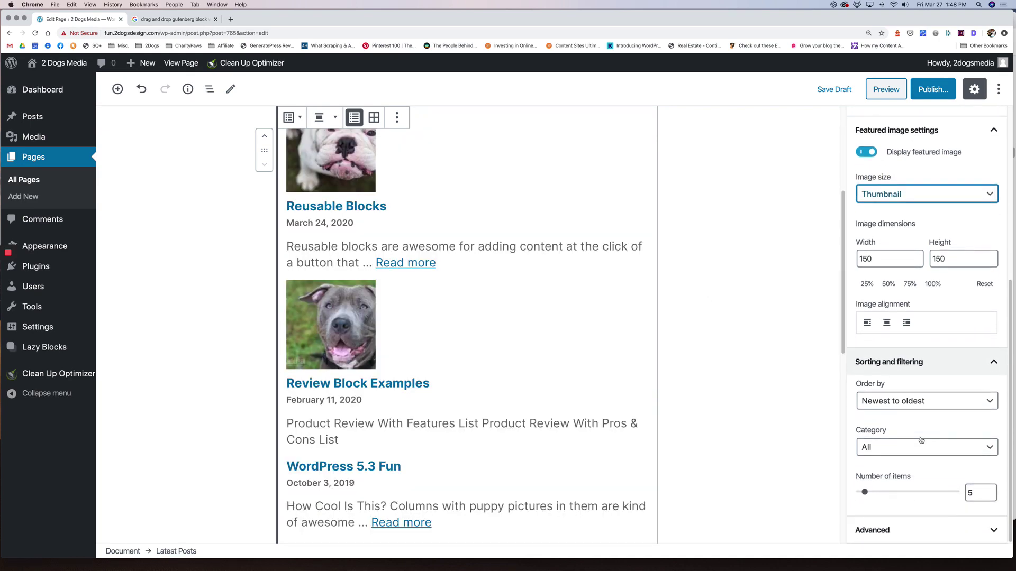
Order posts oldest to newest, keep the category filter at All, and select the item count
left_click(916, 406)
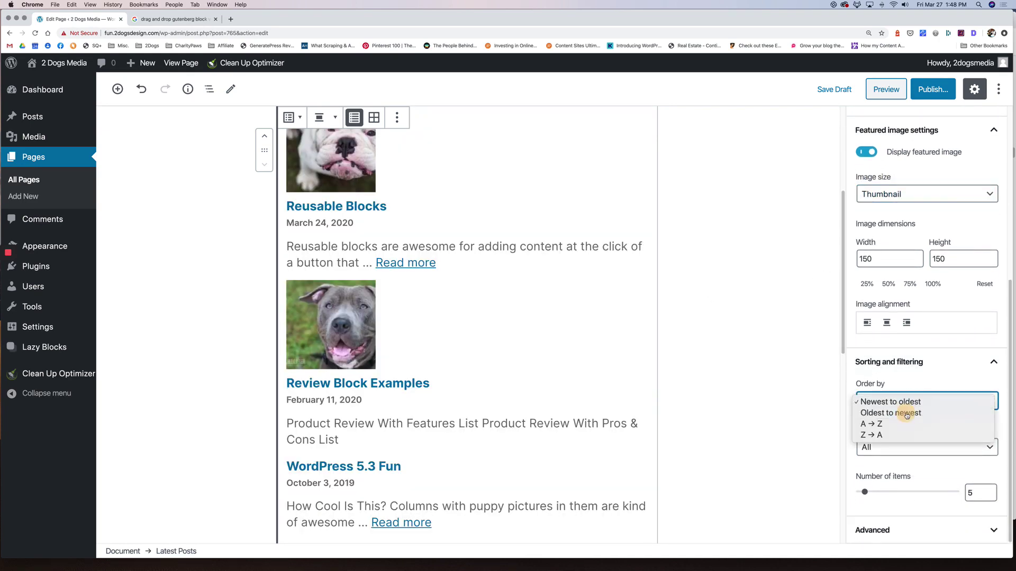
left_click(906, 412)
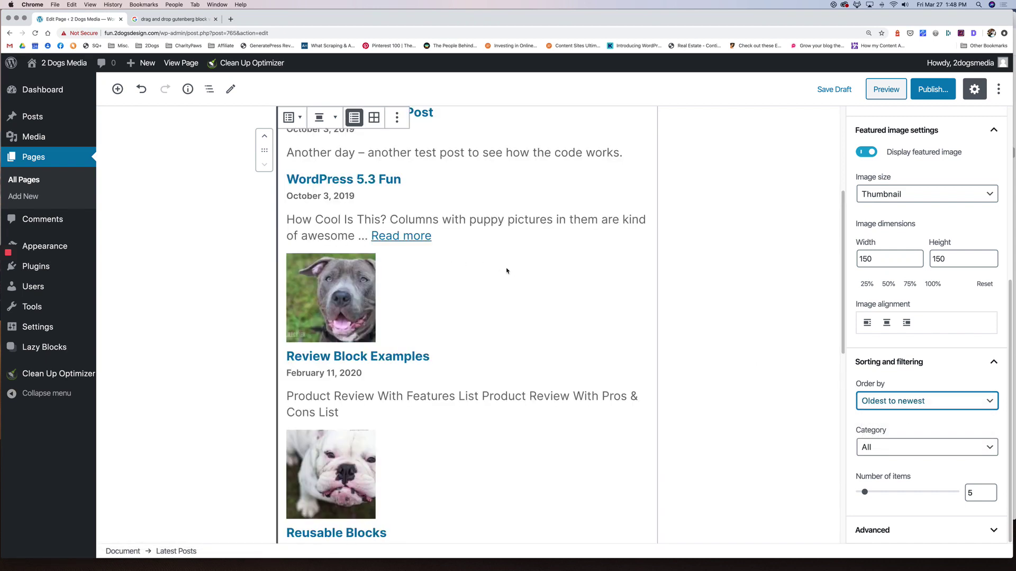
scroll(506, 271, "up", 3)
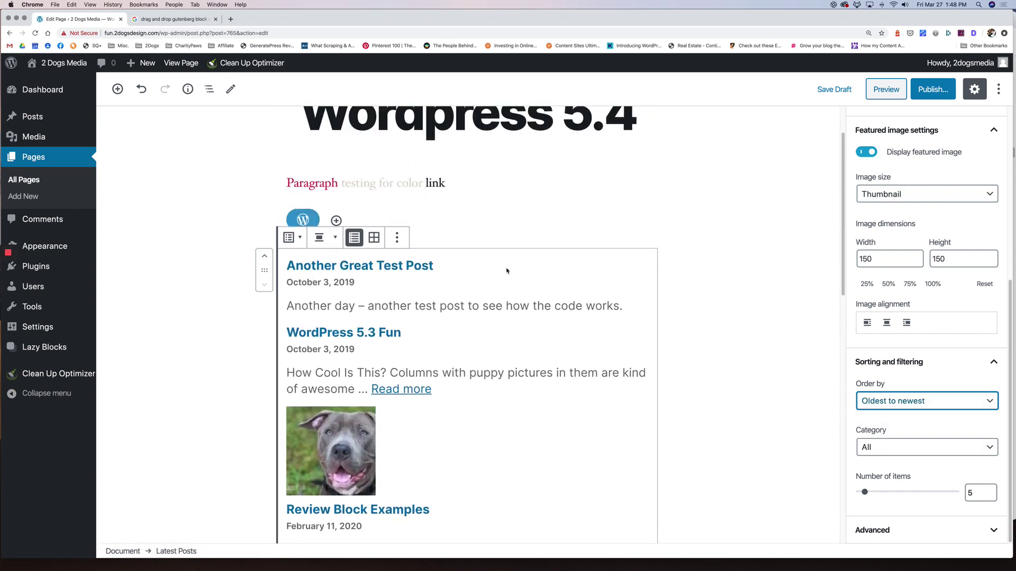
left_click(917, 453)
left_click(910, 453)
left_click(902, 453)
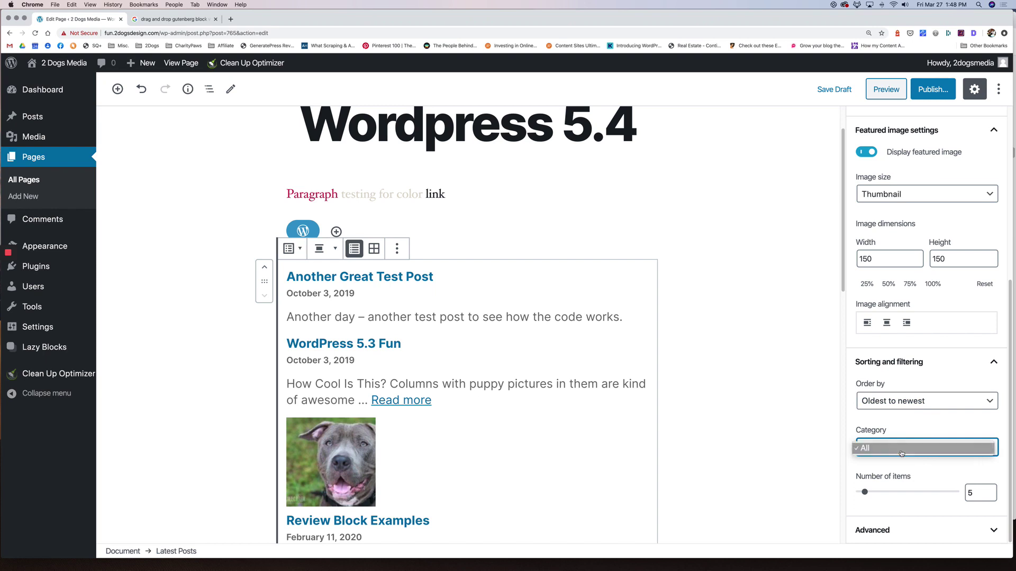
left_click(902, 454)
left_click(902, 453)
left_click(901, 450)
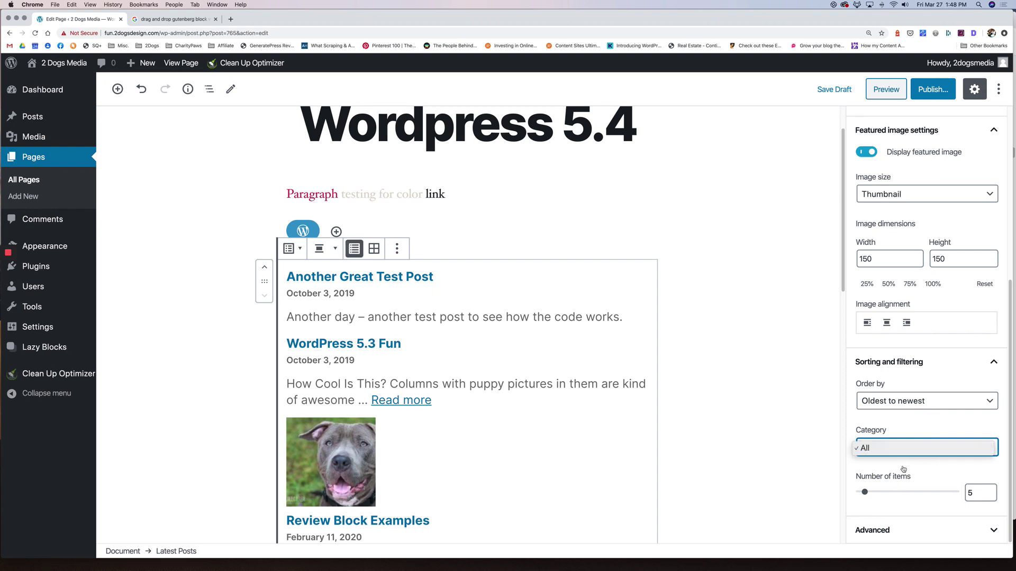
left_click(905, 454)
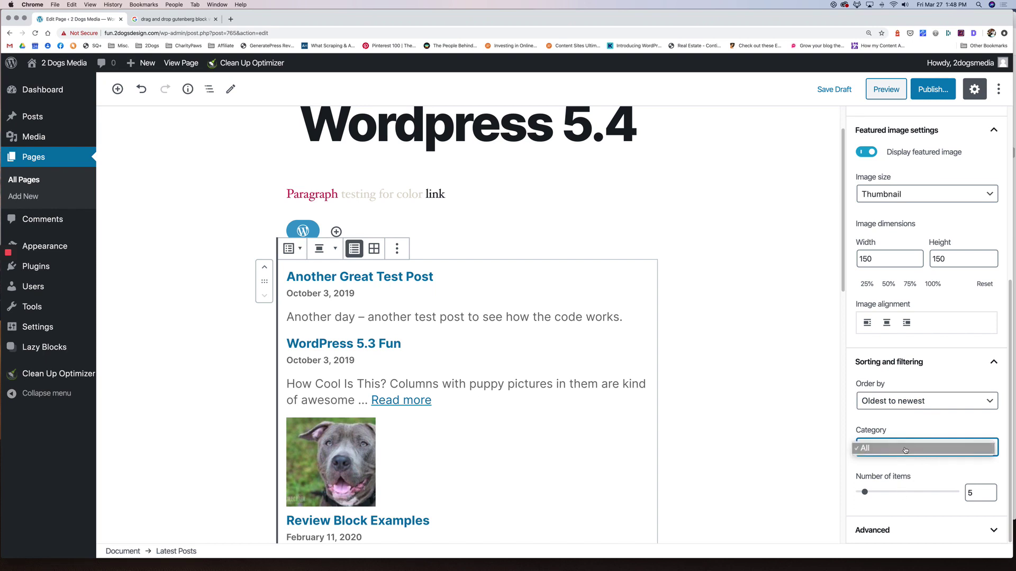
left_click(904, 450)
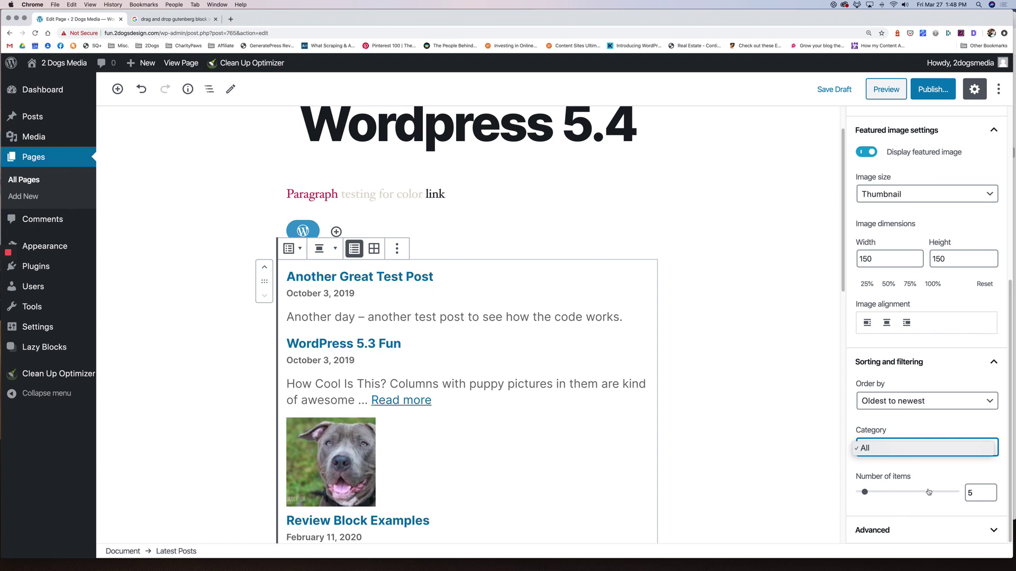
left_click(975, 495)
left_click_drag(975, 495, 956, 494)
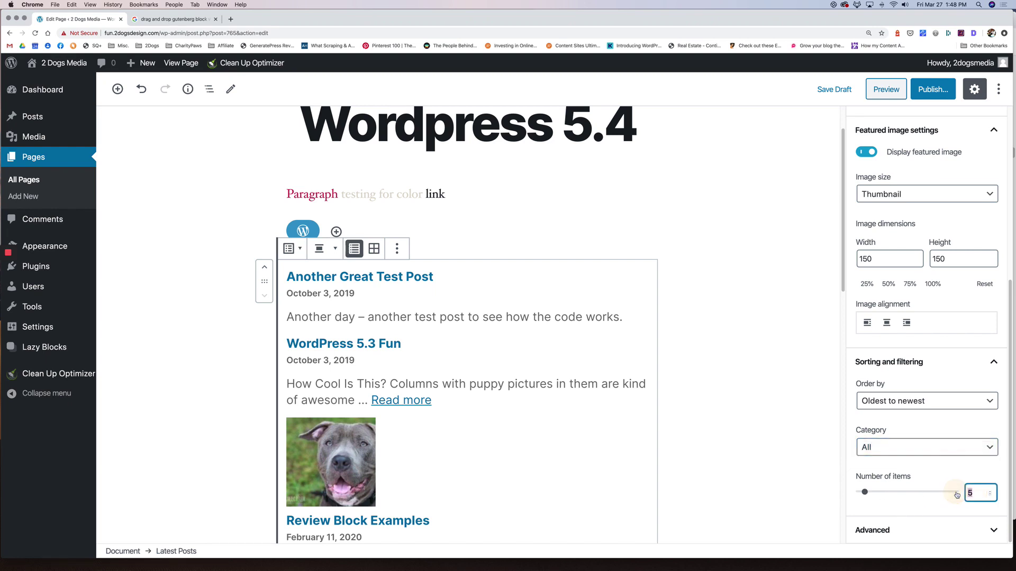
Set the number of posts to 2, order newest to oldest, and left-align the images
type("2")
left_click(905, 406)
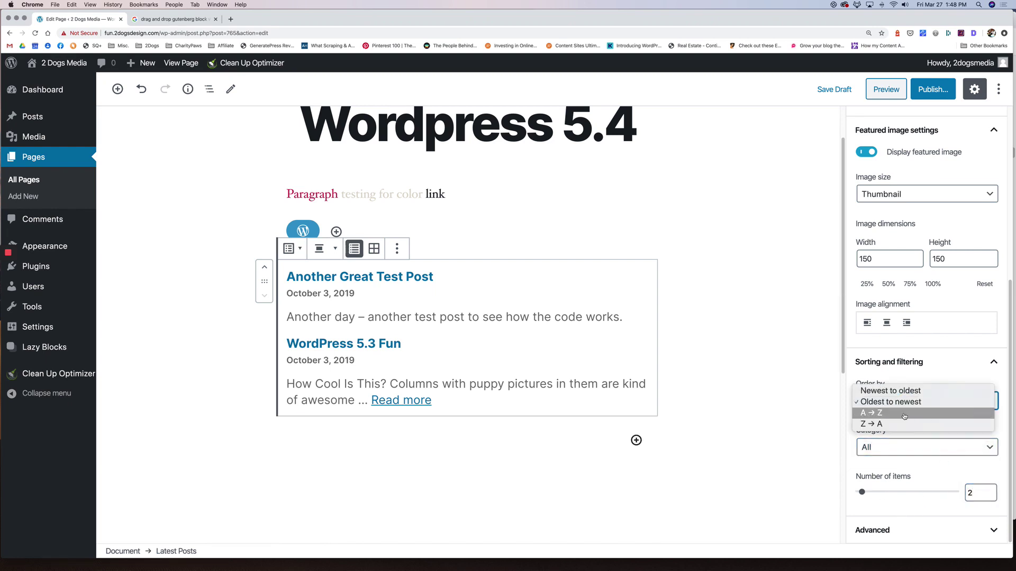
left_click(903, 392)
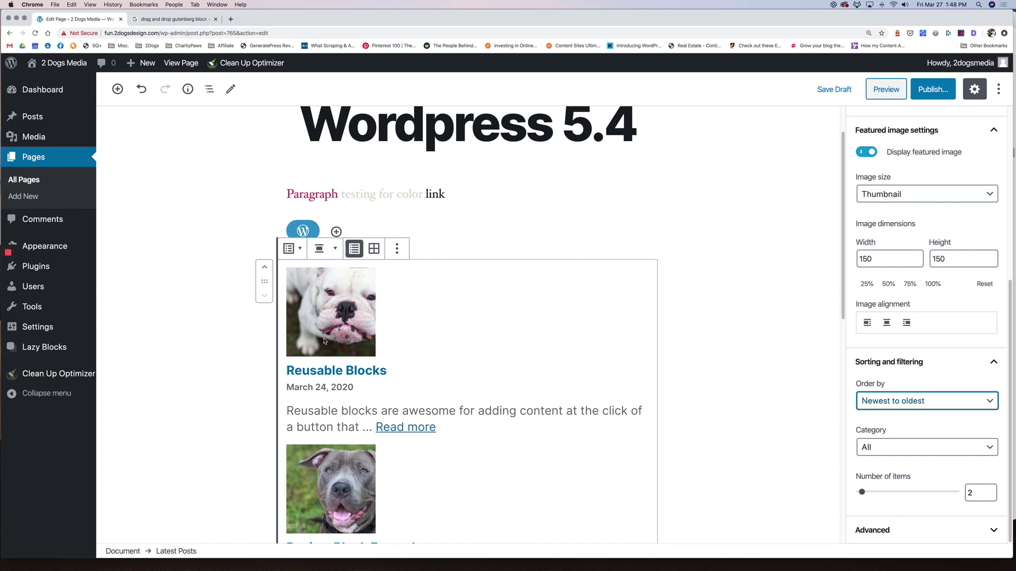
left_click(866, 324)
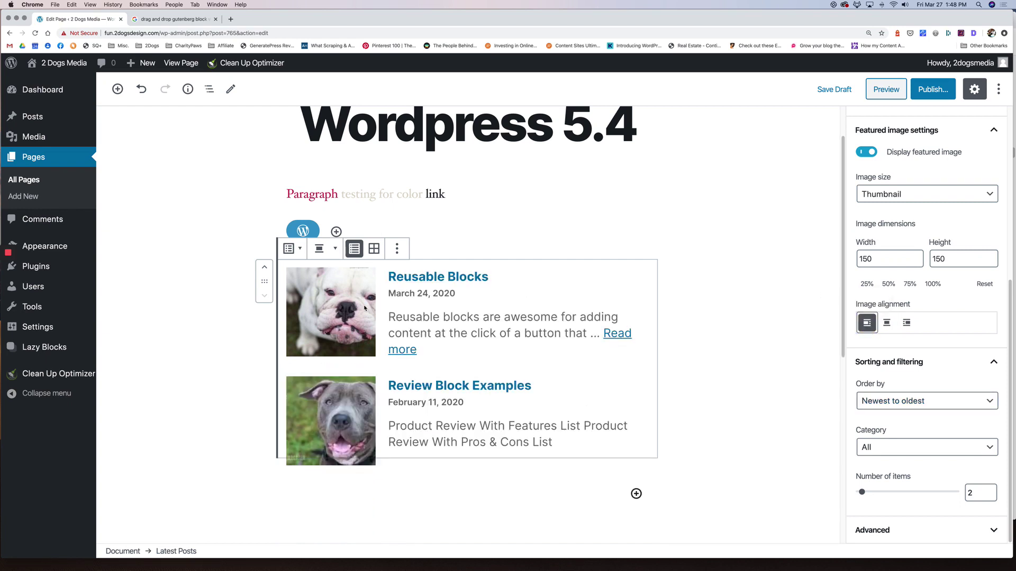
Switch Latest Posts to grid view and centre the post thumbnail images
left_click(374, 251)
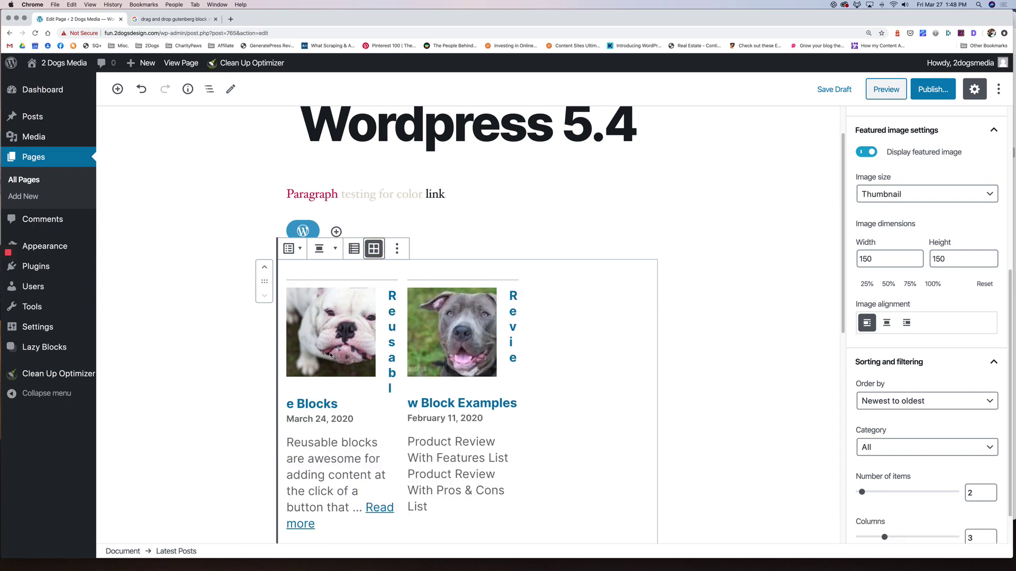
left_click(886, 323)
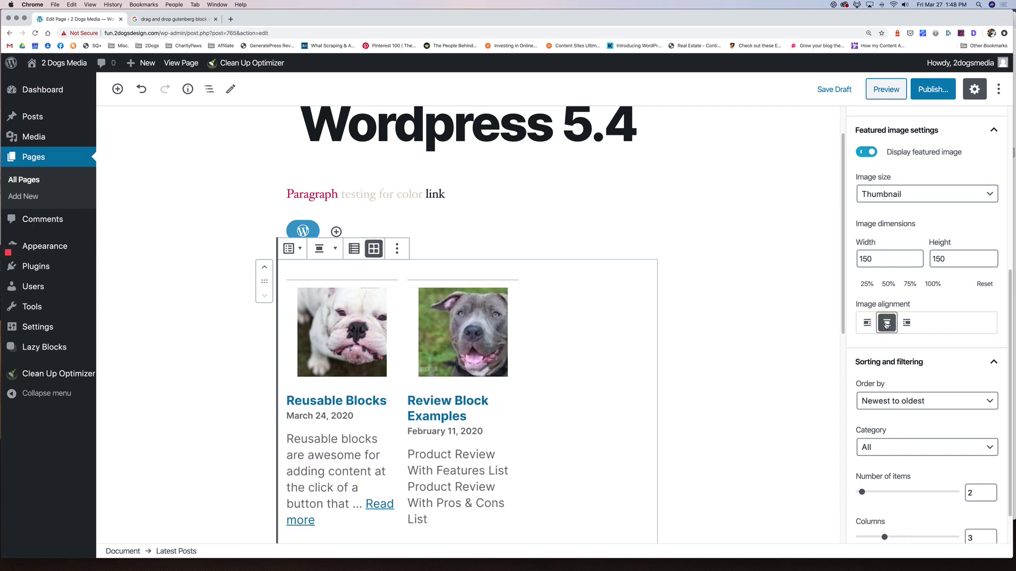
scroll(673, 348, "down", 2)
scroll(673, 348, "down", 1)
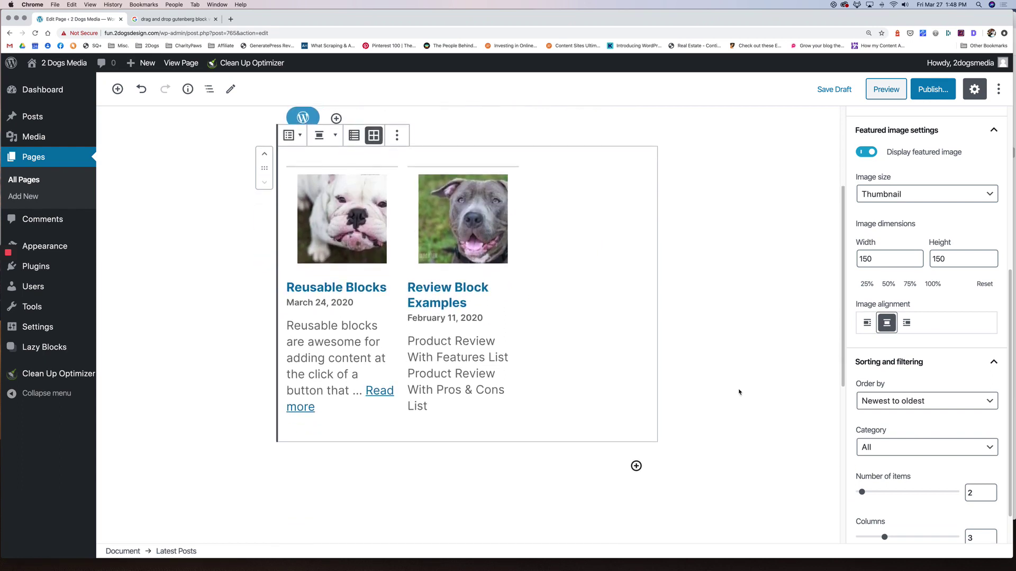
scroll(886, 453, "down", 1)
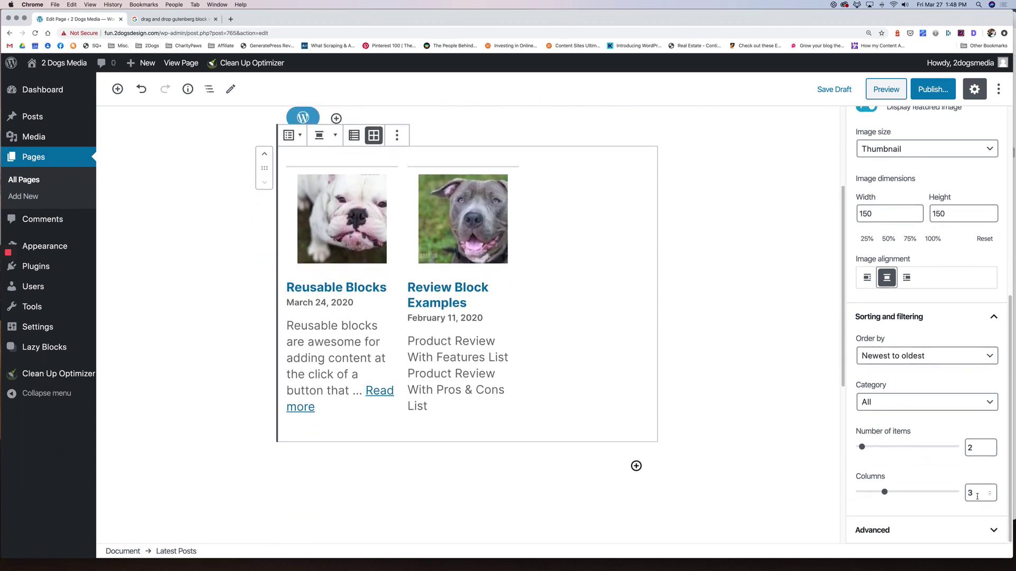
scroll(456, 263, "up", 3)
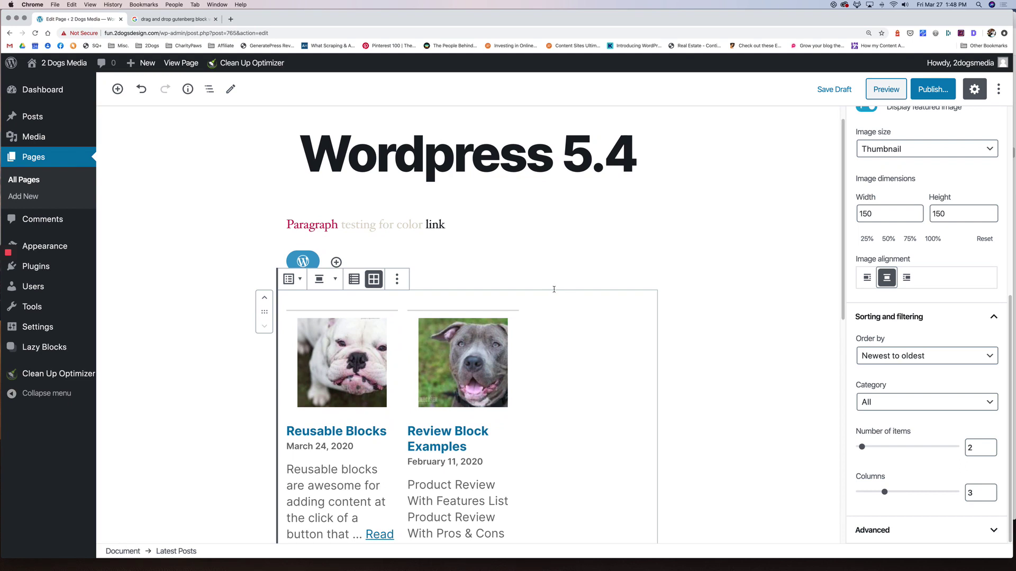
Remove the Latest Posts block and the leftover Group block
left_click(398, 280)
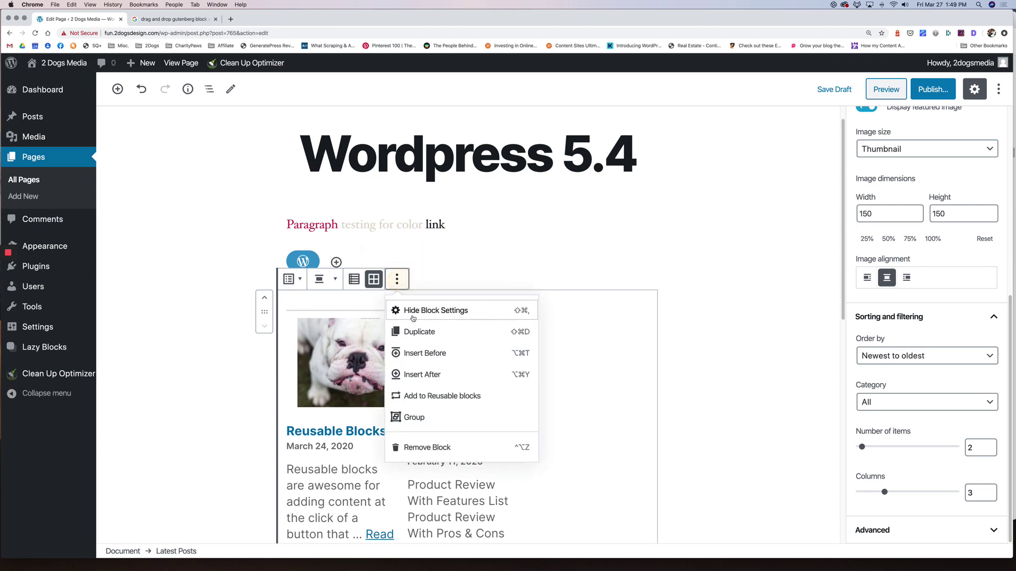
left_click(444, 447)
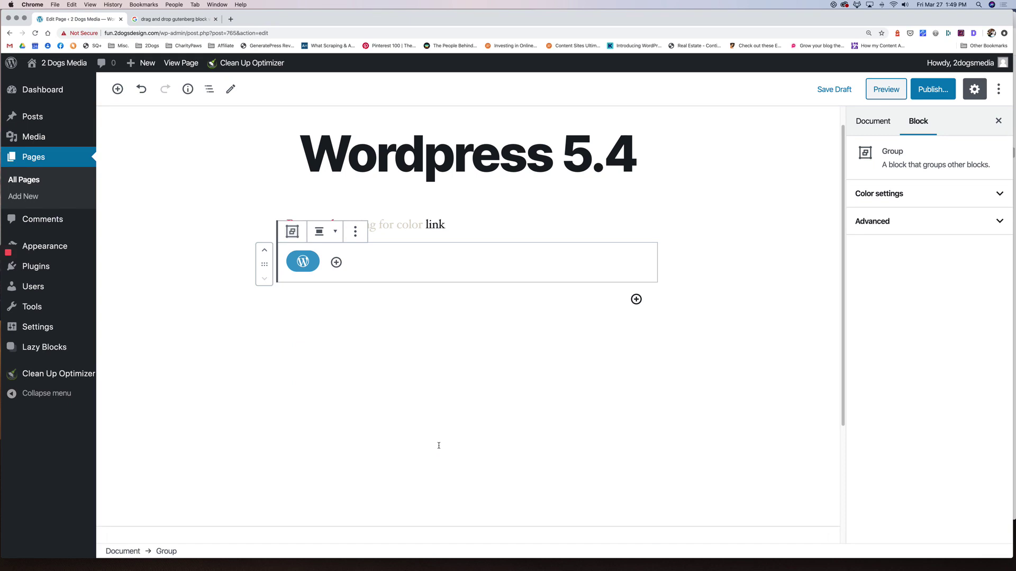
left_click(355, 232)
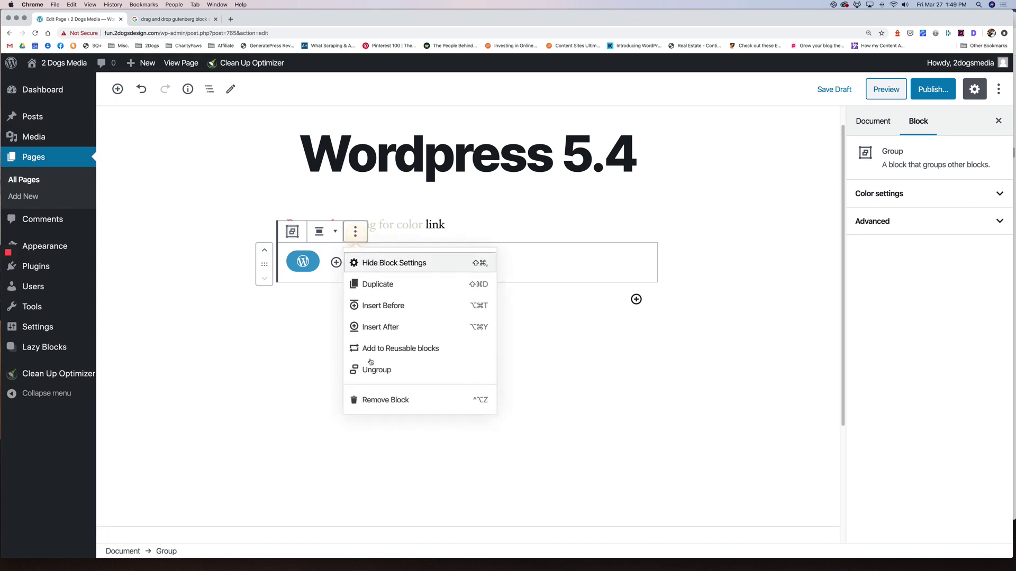
left_click(377, 403)
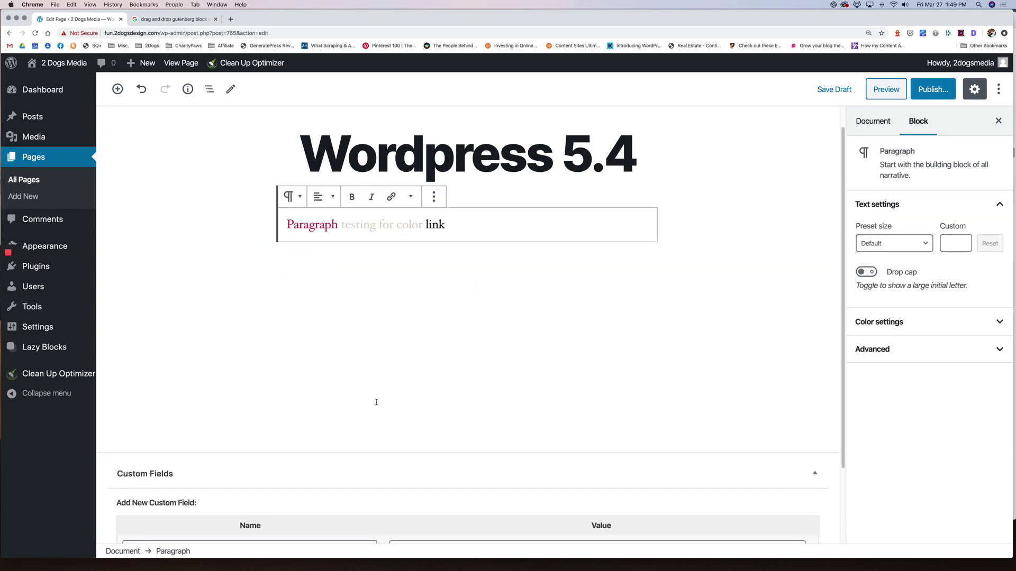
Insert a Buttons block via /button with buttons labelled BUTTON 1, BUTTON 2 and BUTTON 3
key("Return")
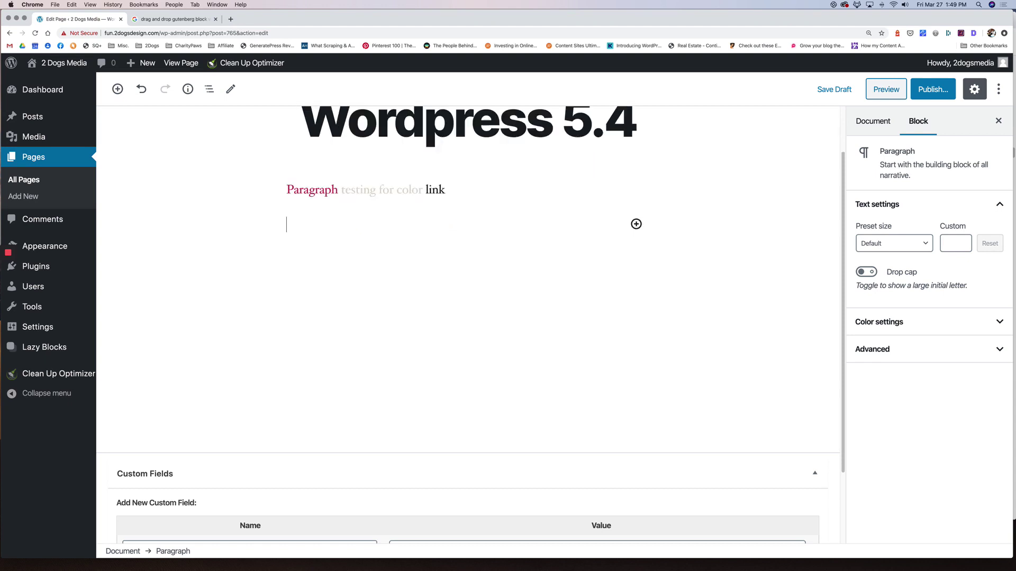
type("/button")
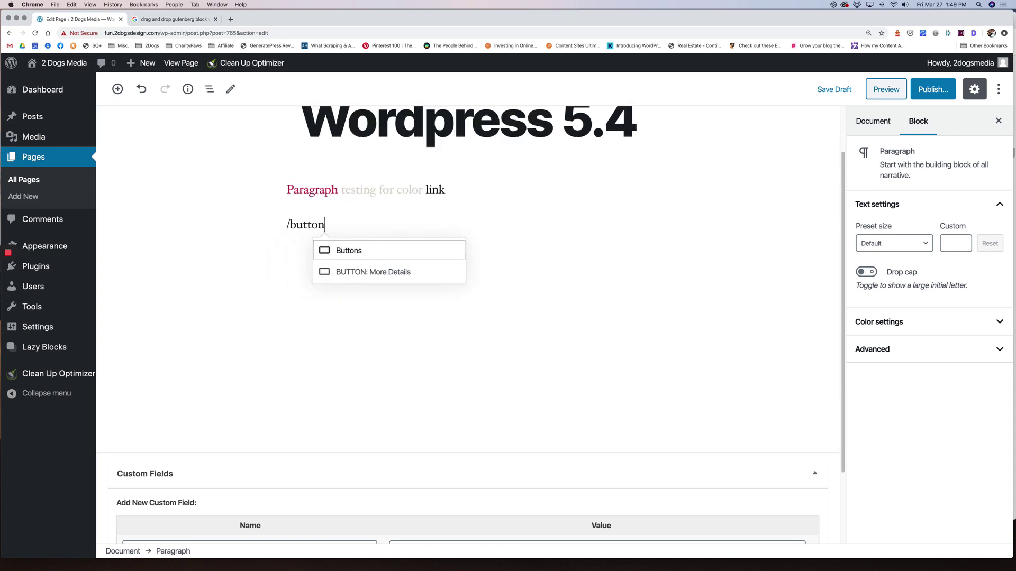
left_click(435, 245)
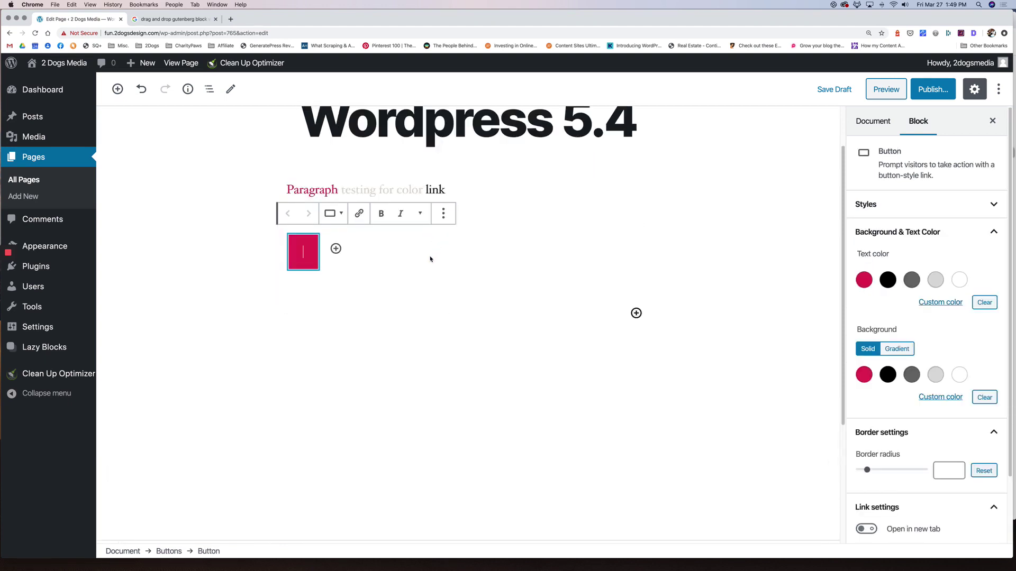
type("BUTTON 1")
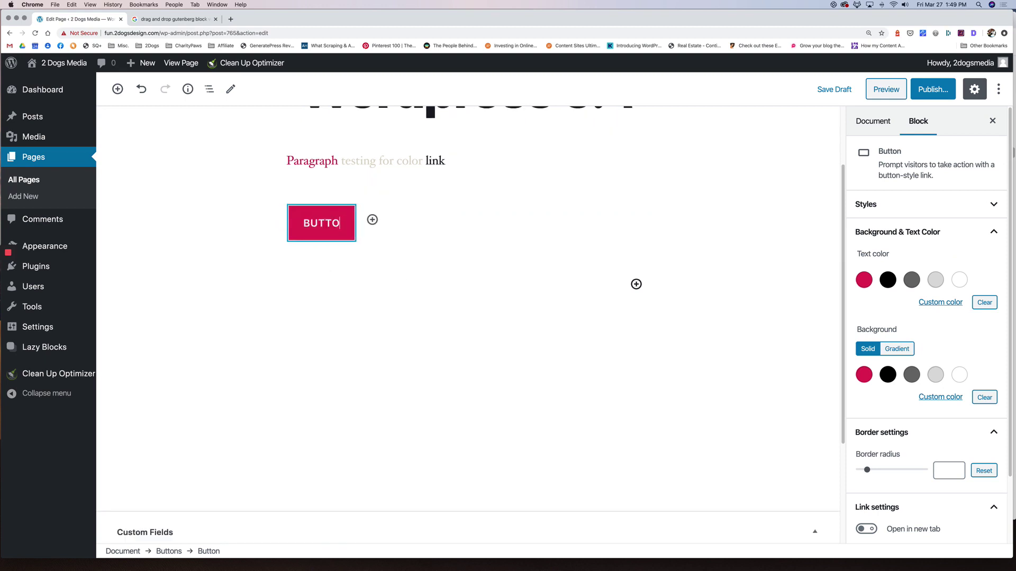
left_click(388, 220)
type("BUTTON 2")
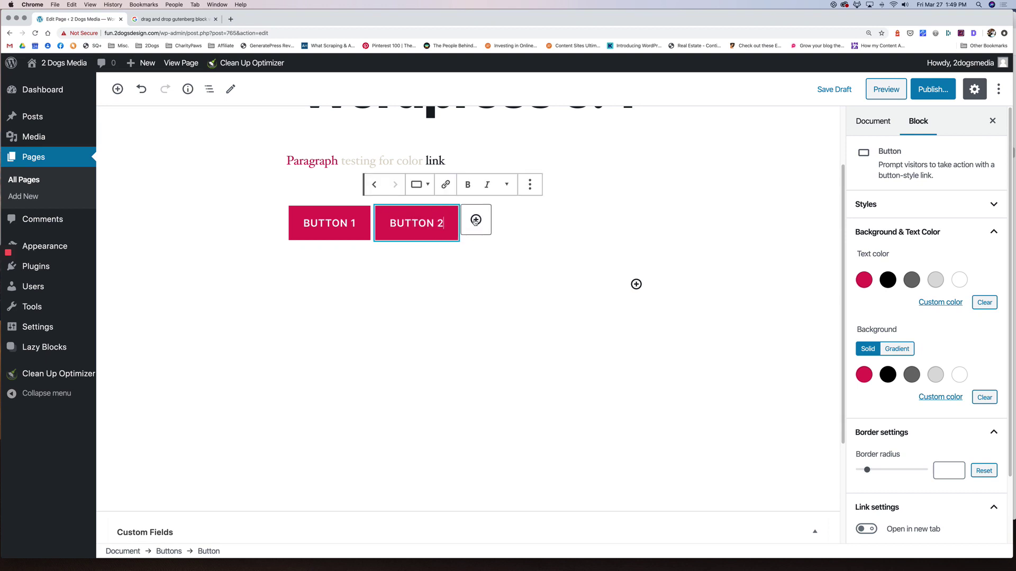
left_click(475, 220)
type("BUTTON 3")
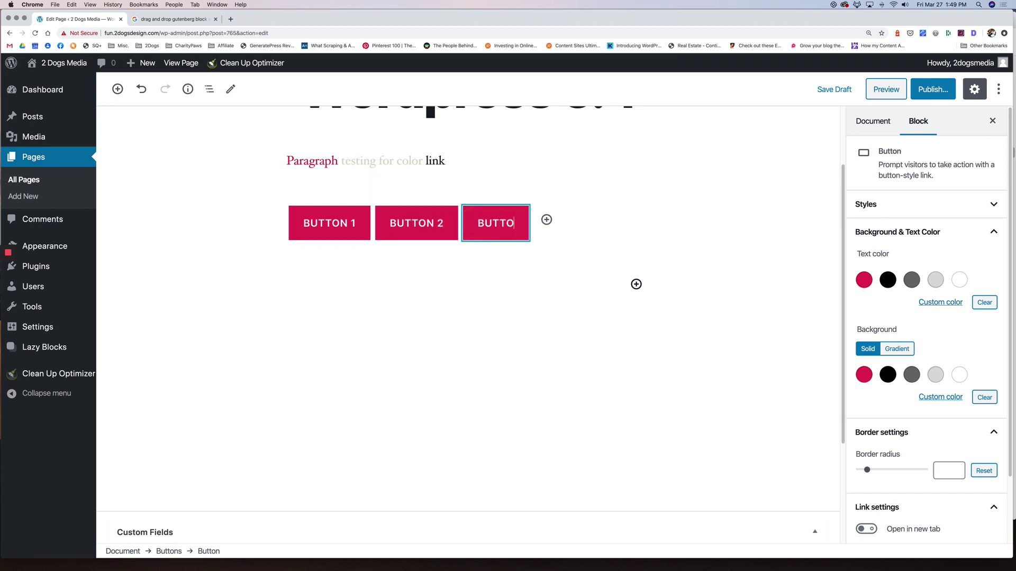
Give BUTTON 1 an orange-purple-blue gradient background
left_click(454, 293)
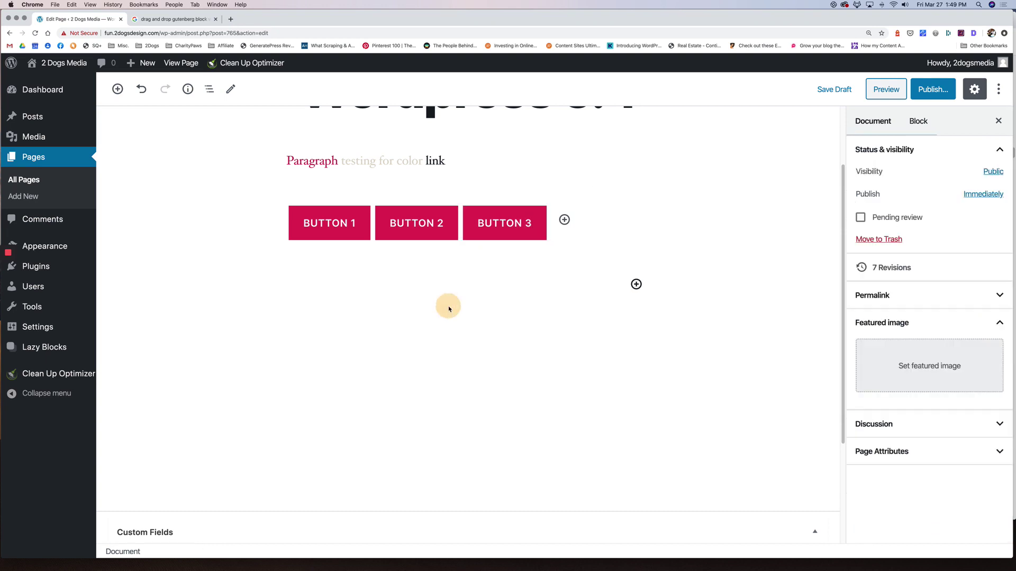
left_click(328, 225)
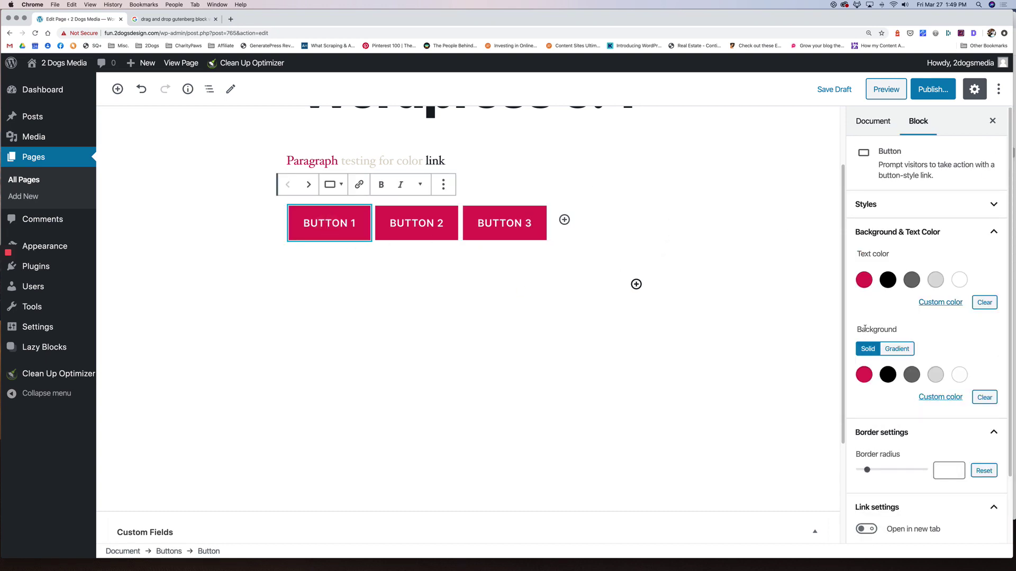
left_click(896, 348)
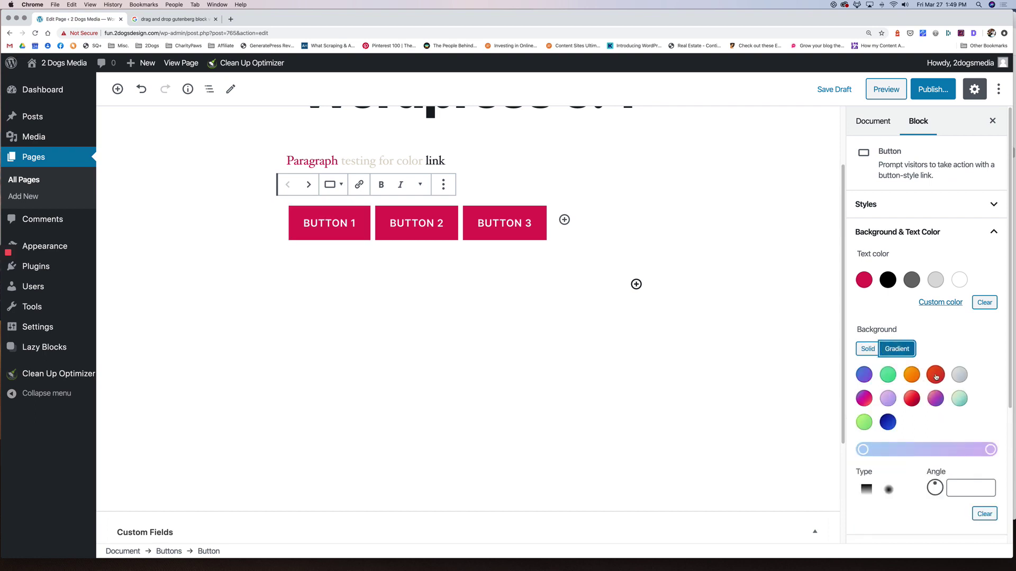
left_click(911, 400)
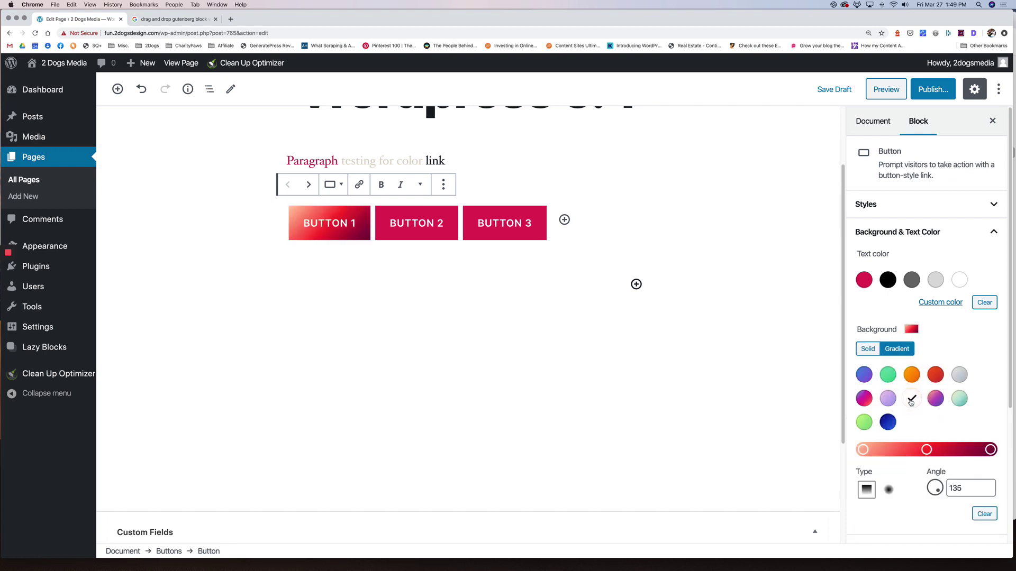
left_click(935, 398)
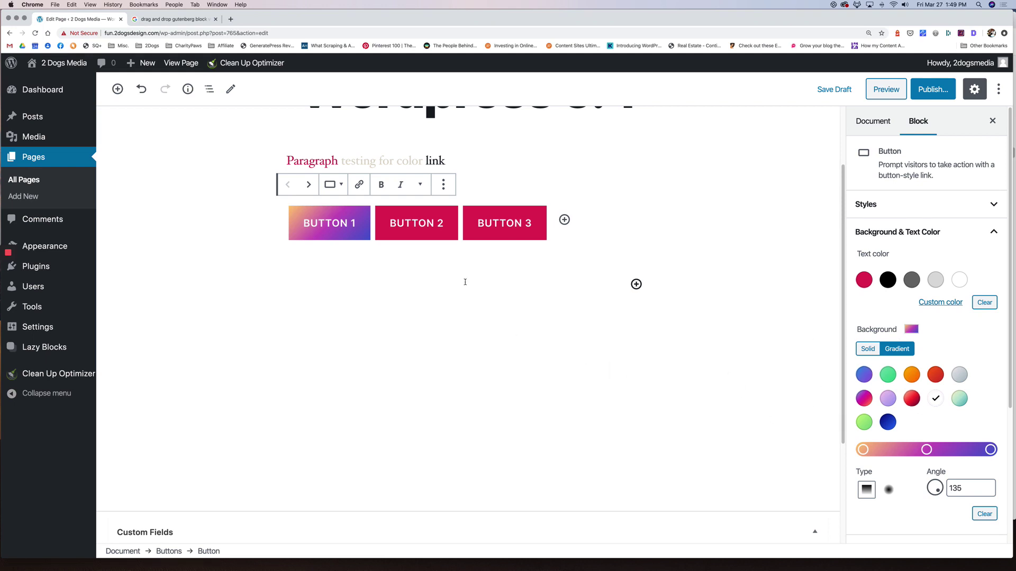
Make BUTTON 2 black with crimson label text
left_click(413, 237)
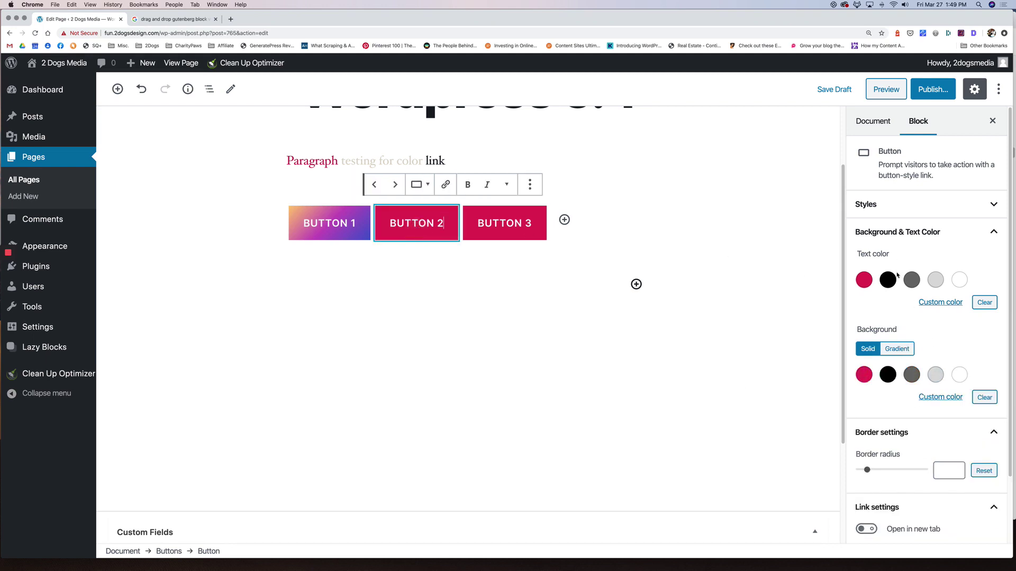
left_click(888, 373)
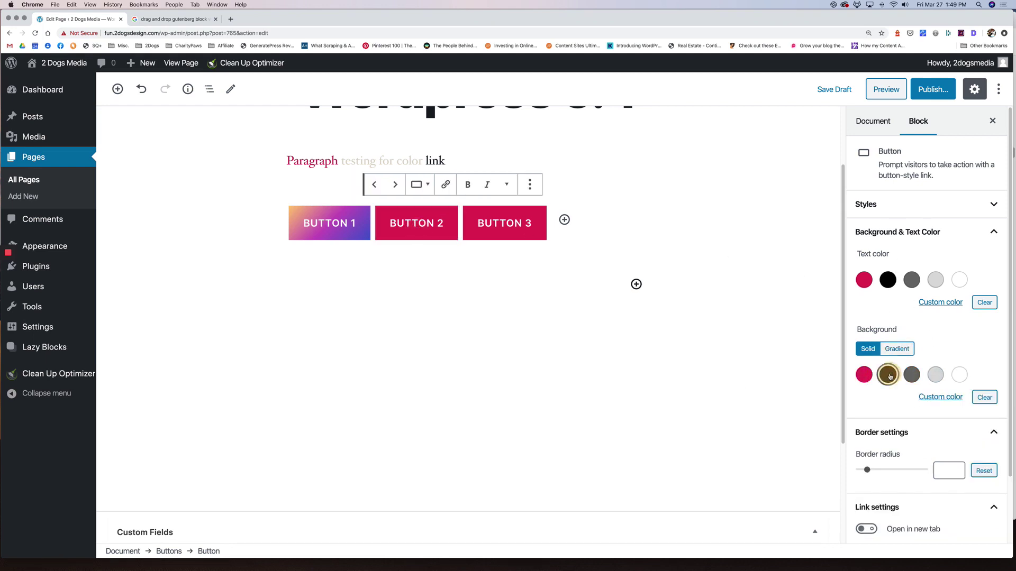
left_click(864, 279)
Make BUTTON 3 light grey with black label text
left_click(517, 233)
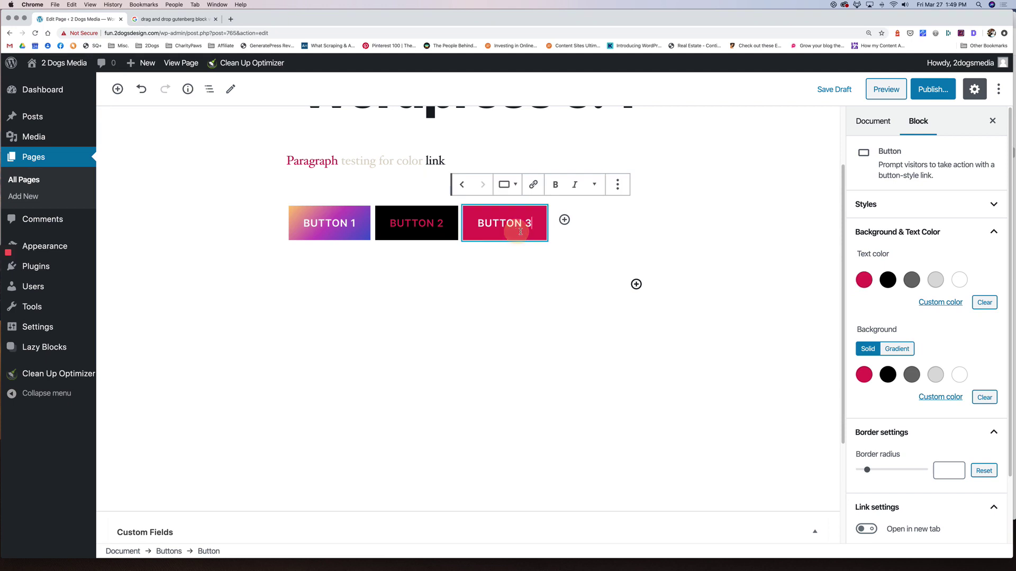
left_click(935, 375)
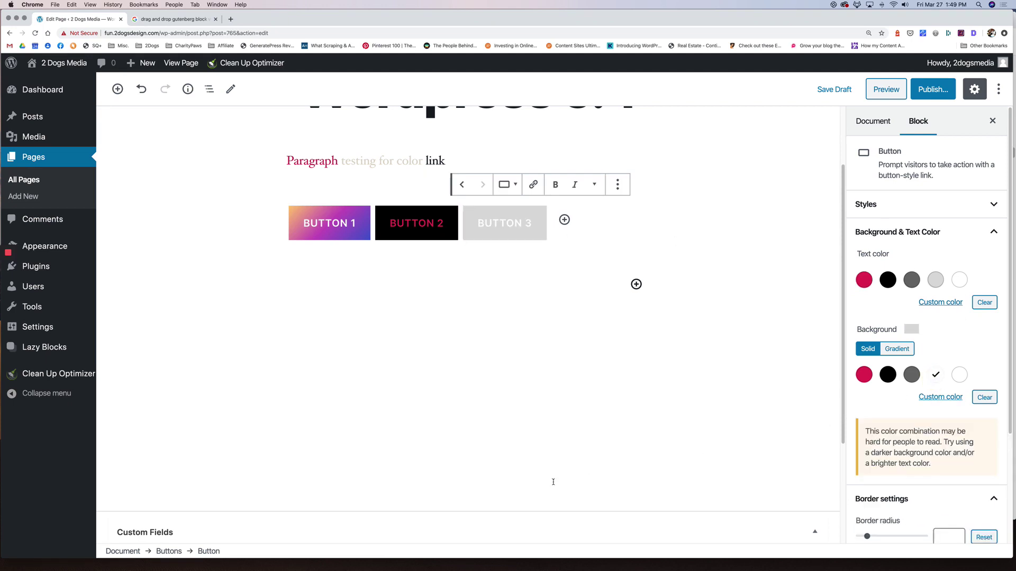
left_click(888, 279)
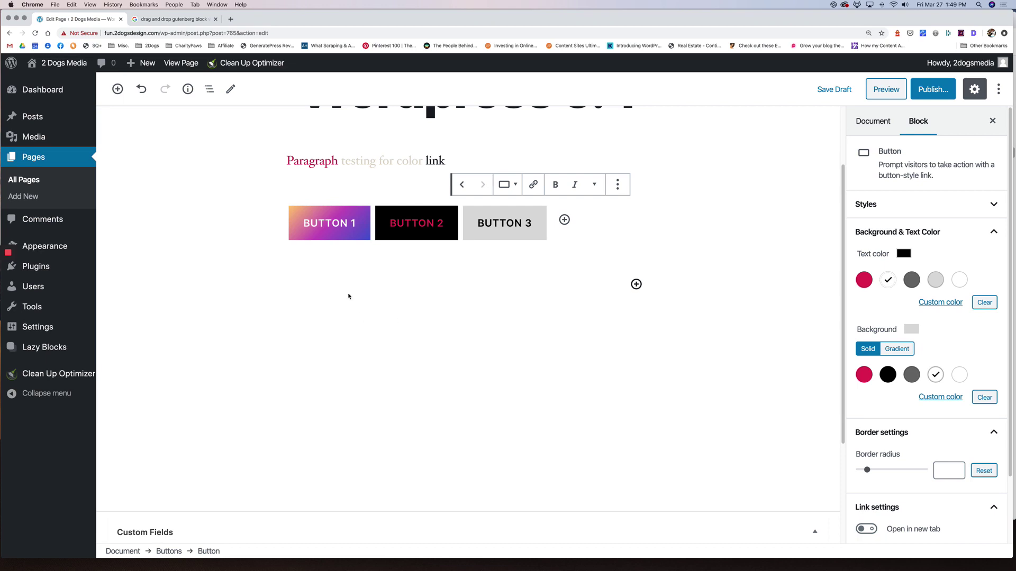
left_click(329, 222)
Shift BUTTON 1's middle gradient stop and round its corners to border radius 25
scroll(935, 425, "down", 5)
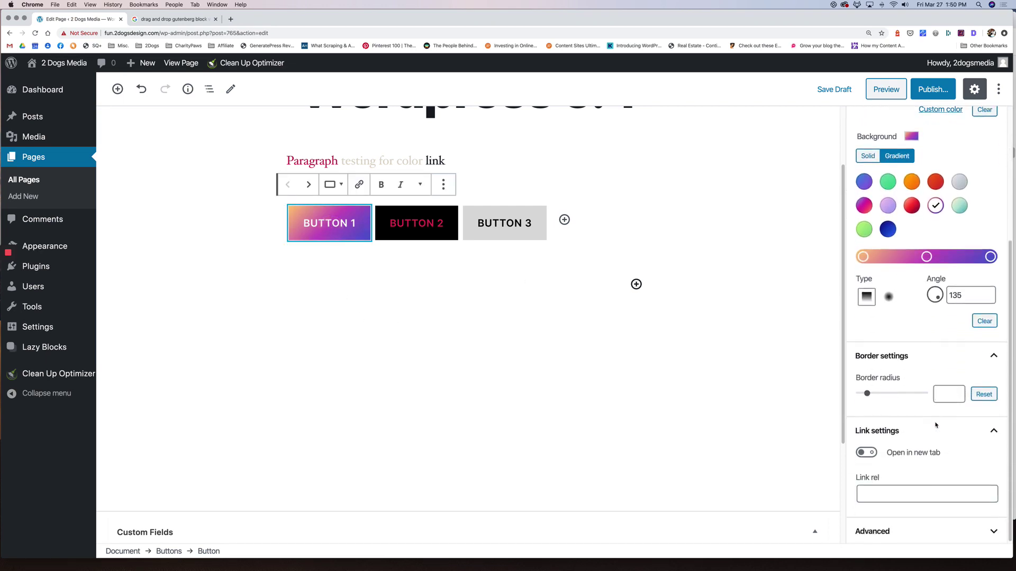
mouse_move(926, 256)
left_mouse_down()
mouse_move(898, 258)
mouse_move(939, 257)
left_mouse_up()
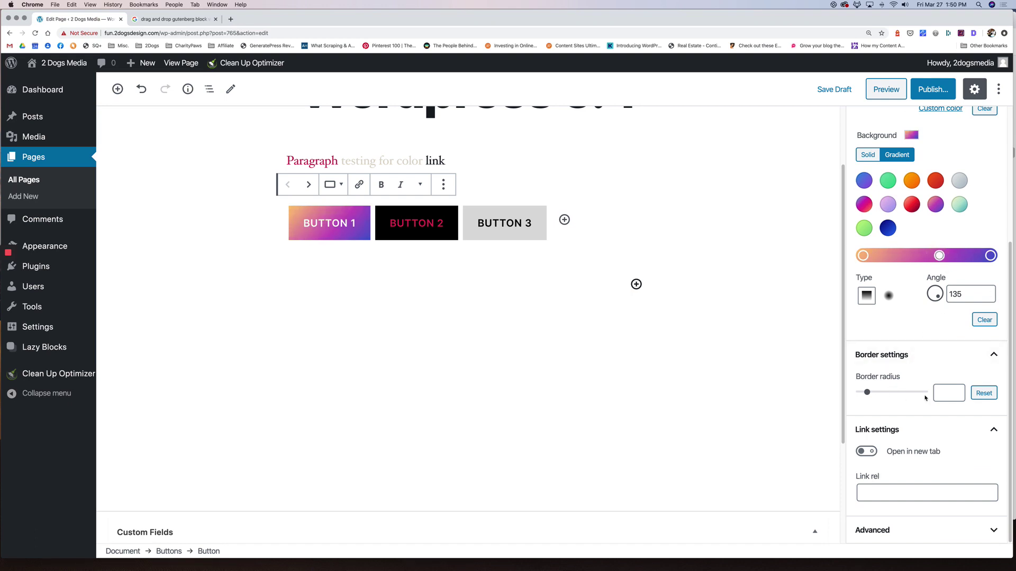
left_click_drag(867, 392, 892, 392)
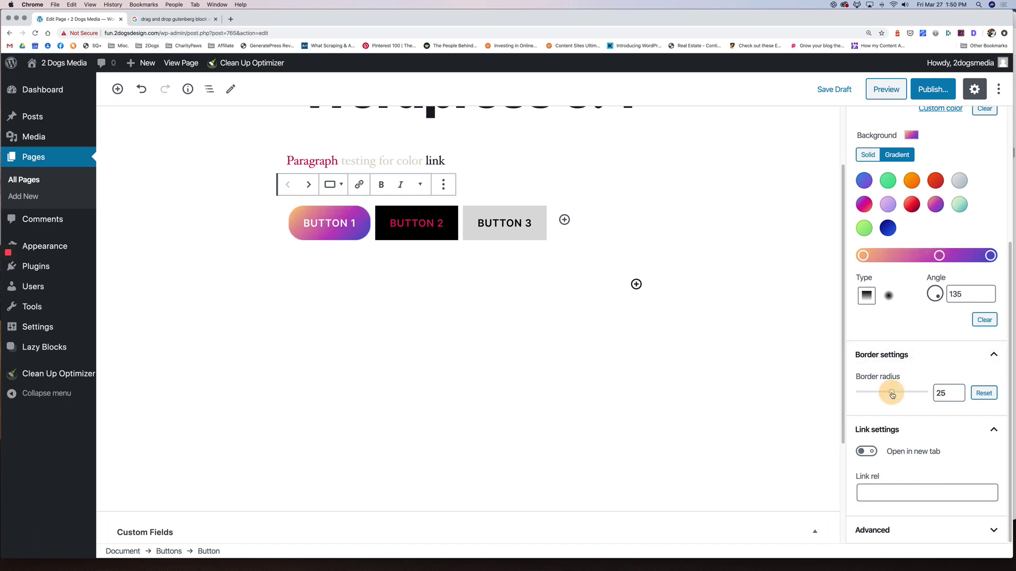
Make BUTTON 1's link open in a new tab, close the empty link entry, and select BUTTON 3
left_click(873, 453)
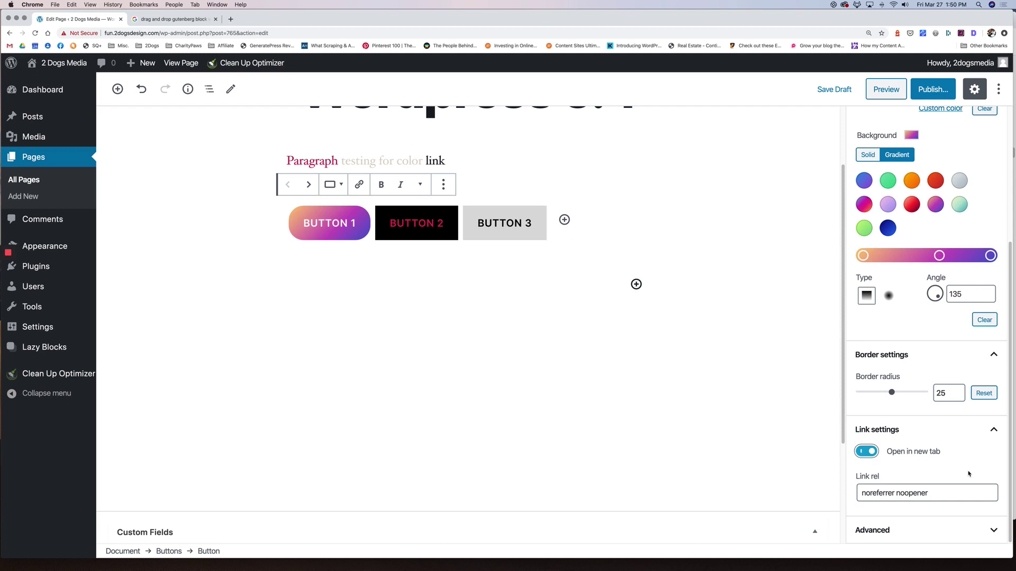
left_click(359, 186)
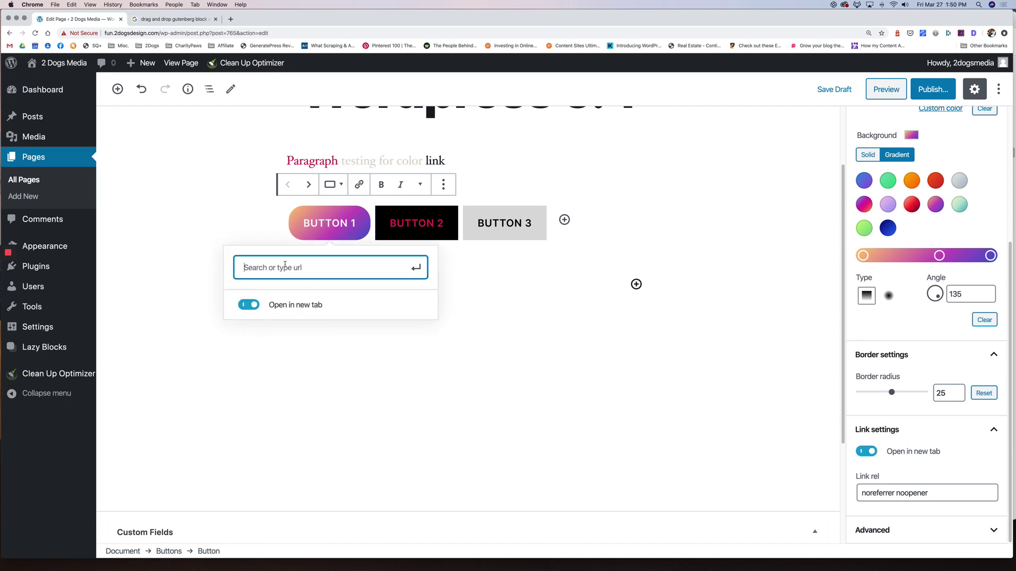
left_click(679, 221)
left_click(532, 226)
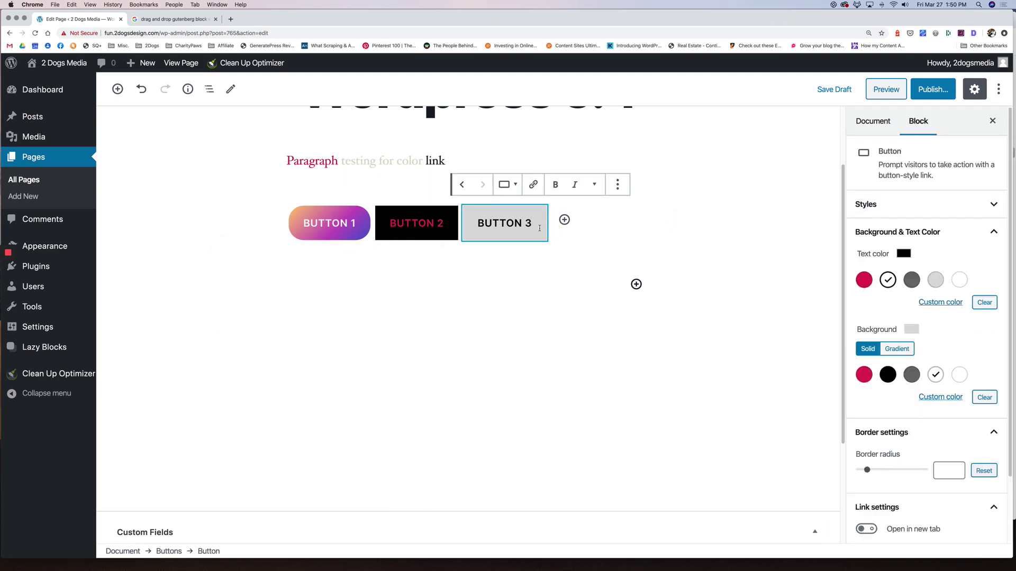